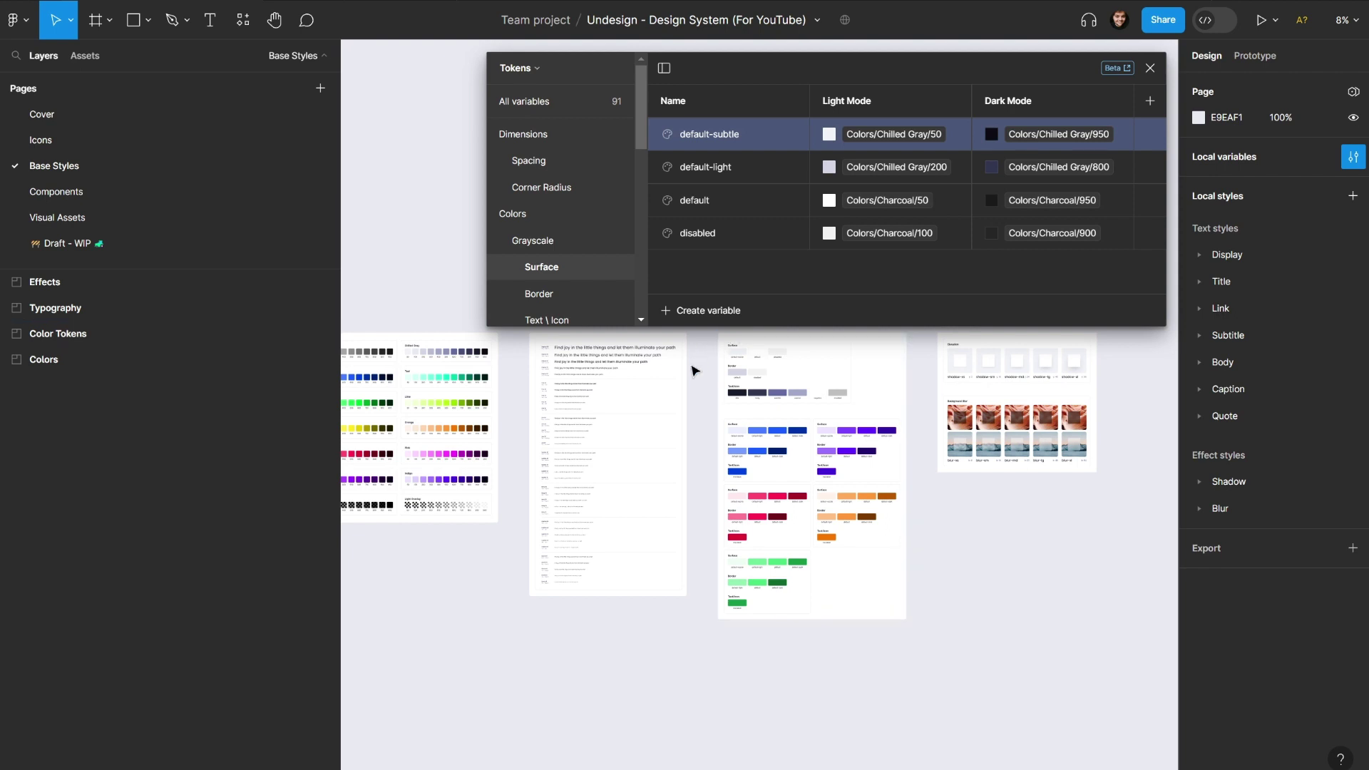
# Step: Scroll up to show the four Grayscale Surface colours with their Light and Dark Mode values
pyautogui.scroll(2, 699, 374)
pyautogui.scroll(1, 698, 380)
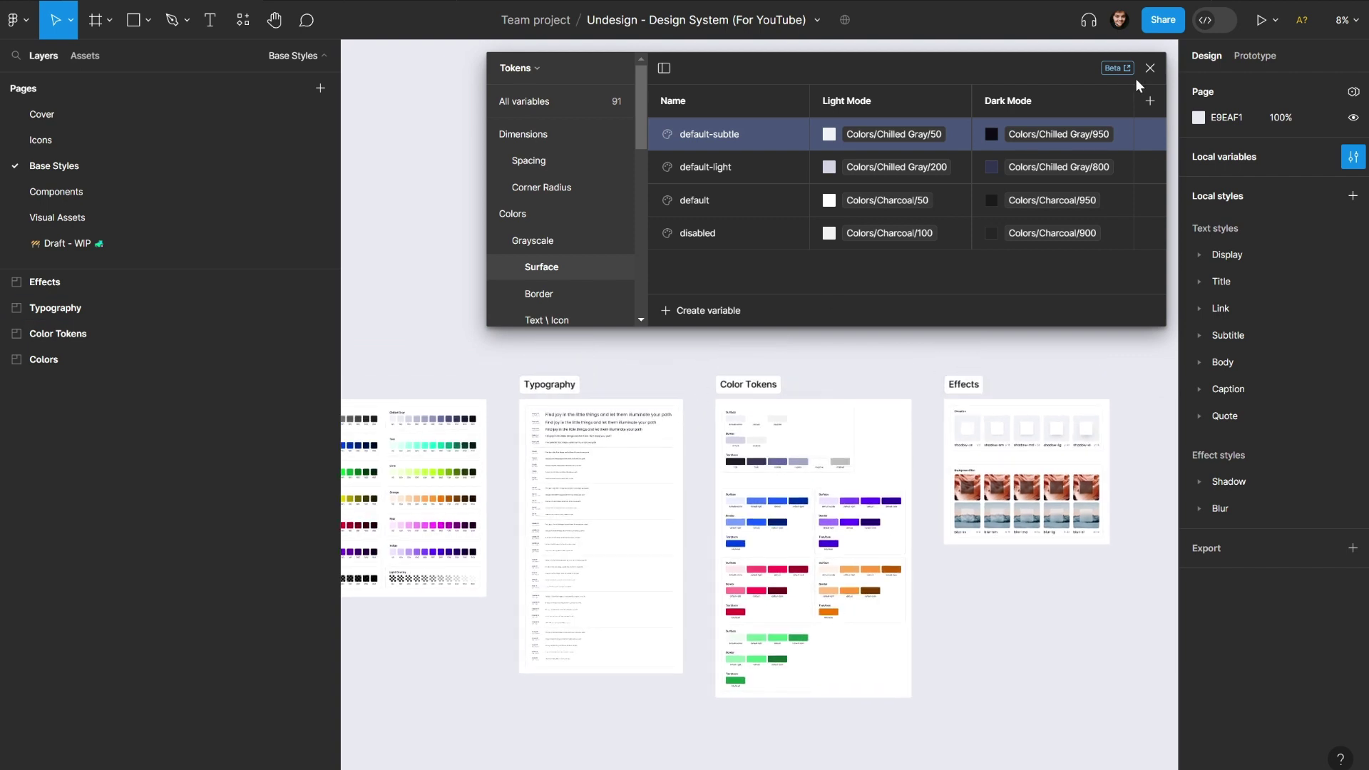
pyautogui.click(1150, 68)
pyautogui.click(1354, 156)
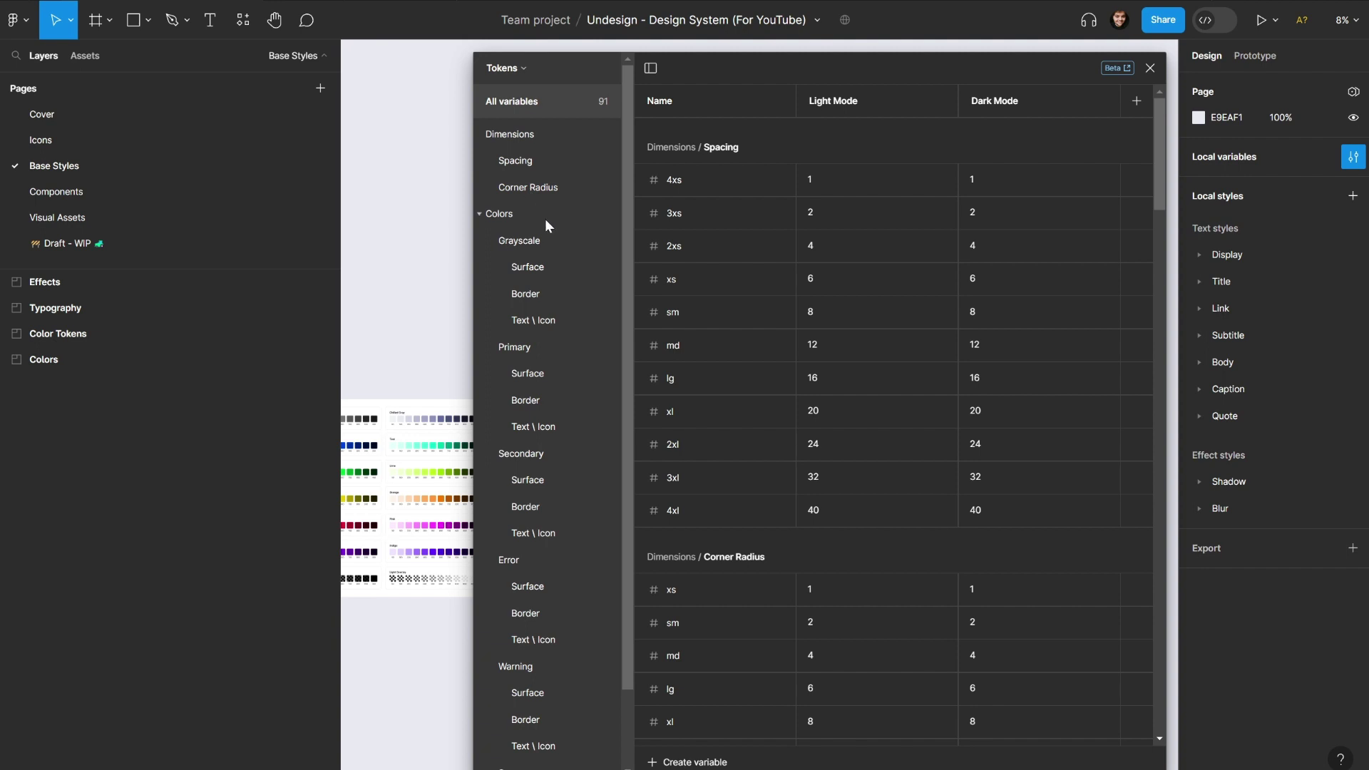
pyautogui.click(510, 67)
pyautogui.click(519, 64)
pyautogui.click(500, 214)
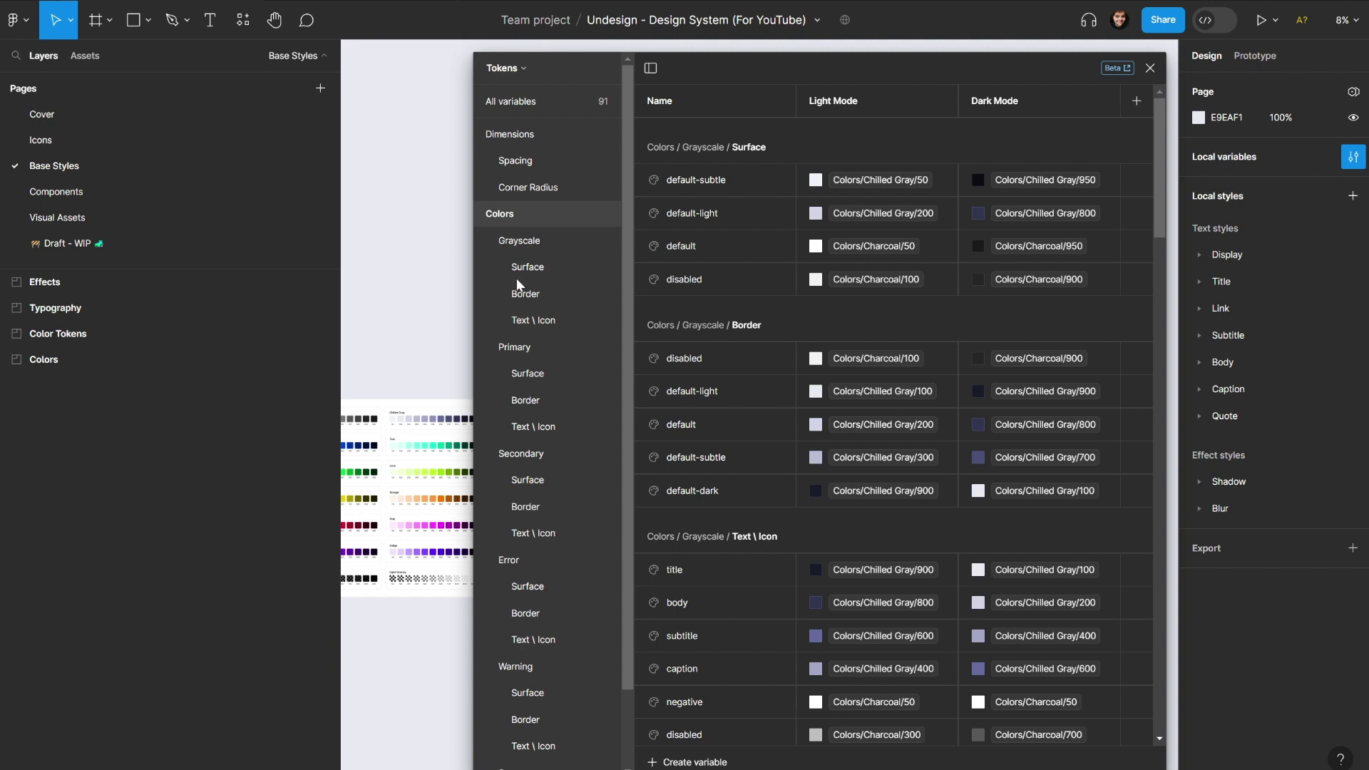
pyautogui.scroll(-2, 516, 285)
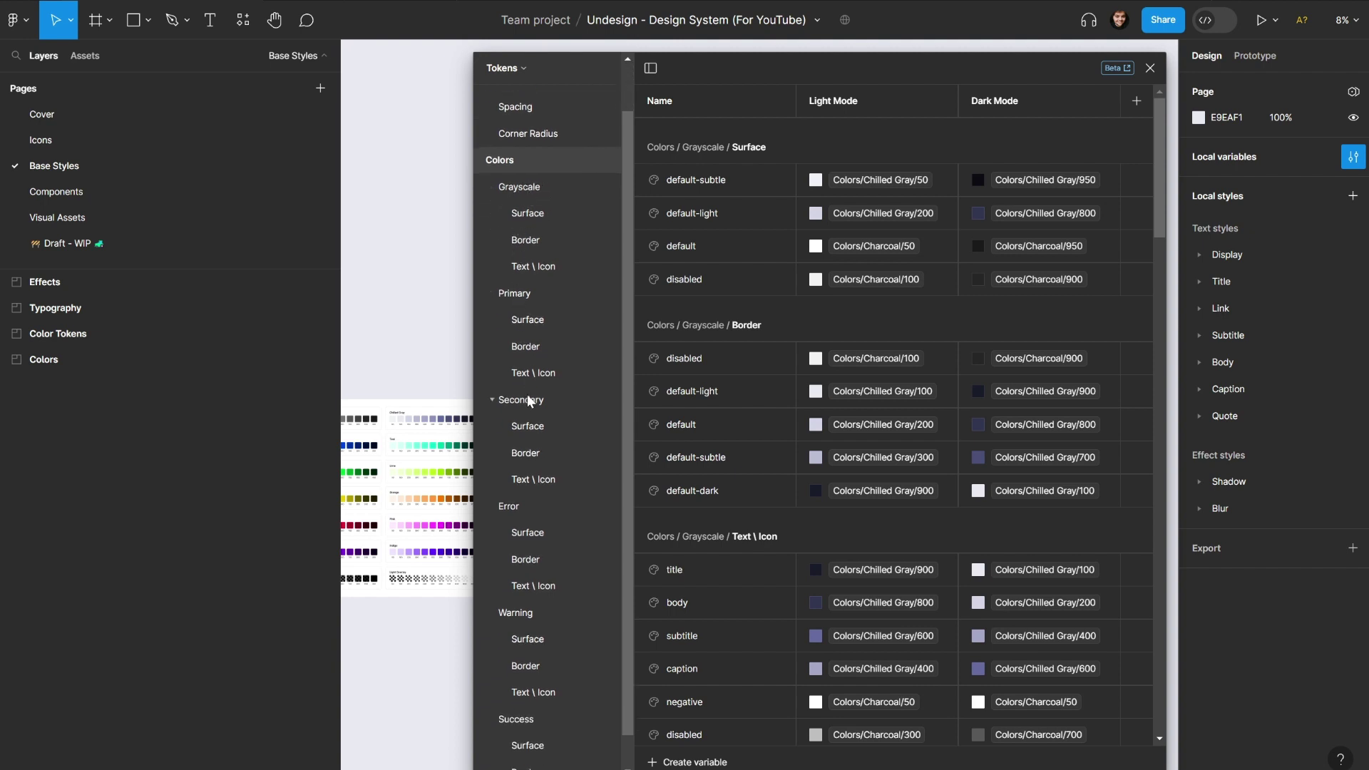
pyautogui.scroll(-1, 516, 485)
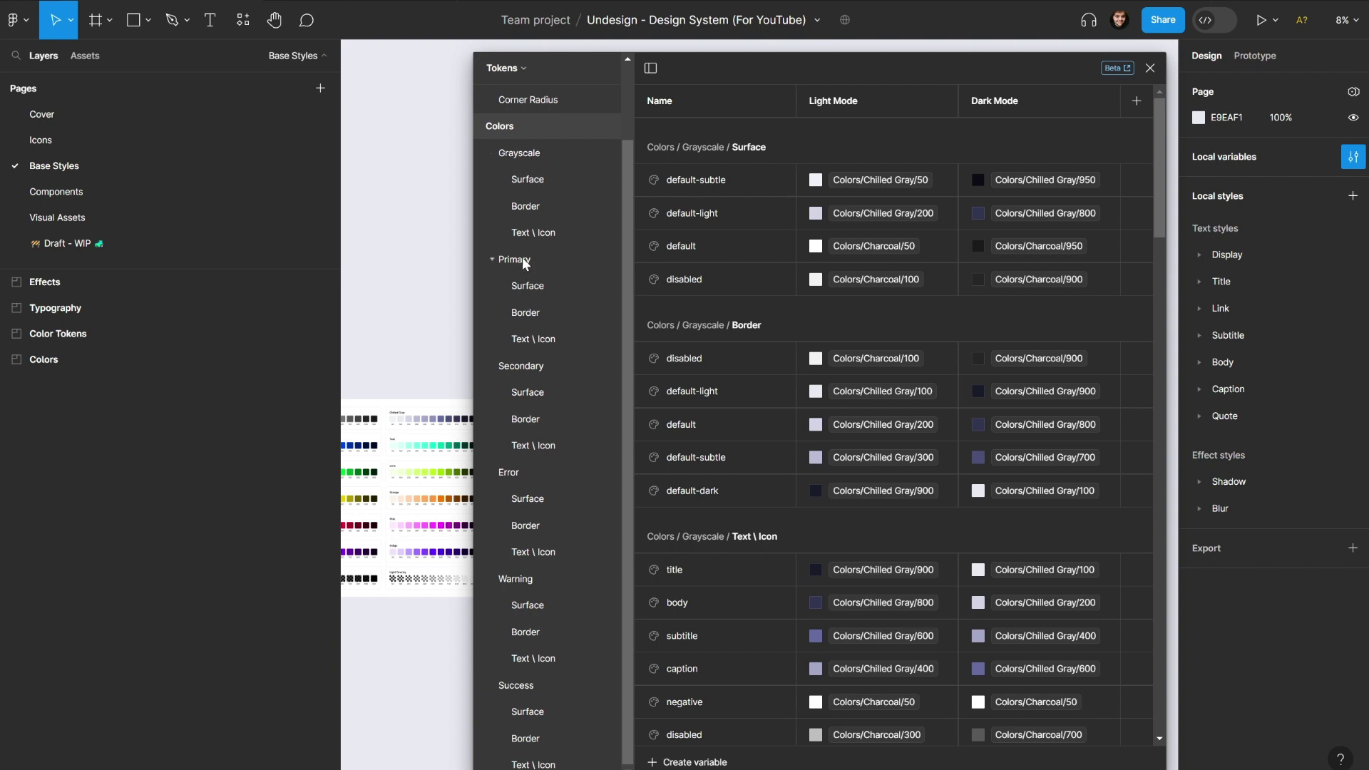
pyautogui.click(528, 179)
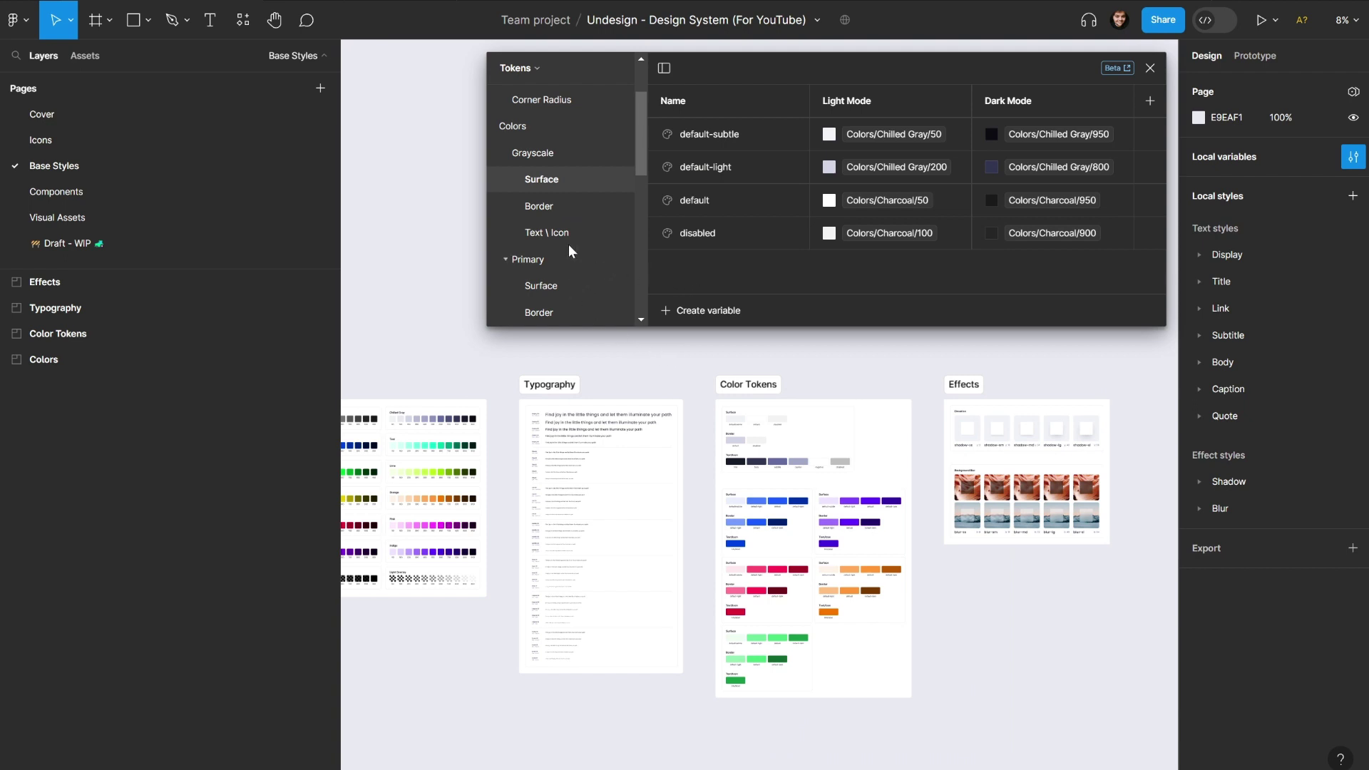
# Step: Compare the five Grayscale Border variables with the four Surface variables
pyautogui.click(532, 203)
pyautogui.click(563, 181)
pyautogui.click(540, 210)
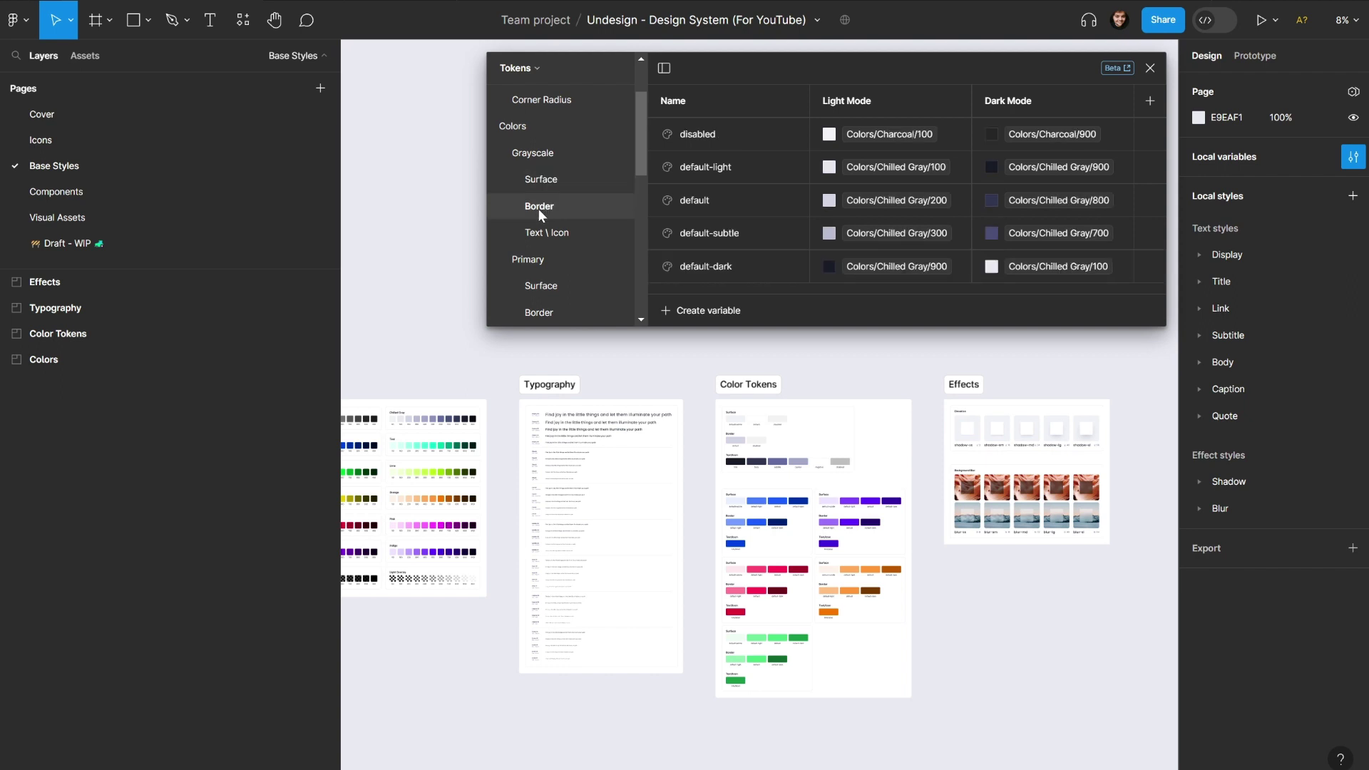
pyautogui.click(546, 179)
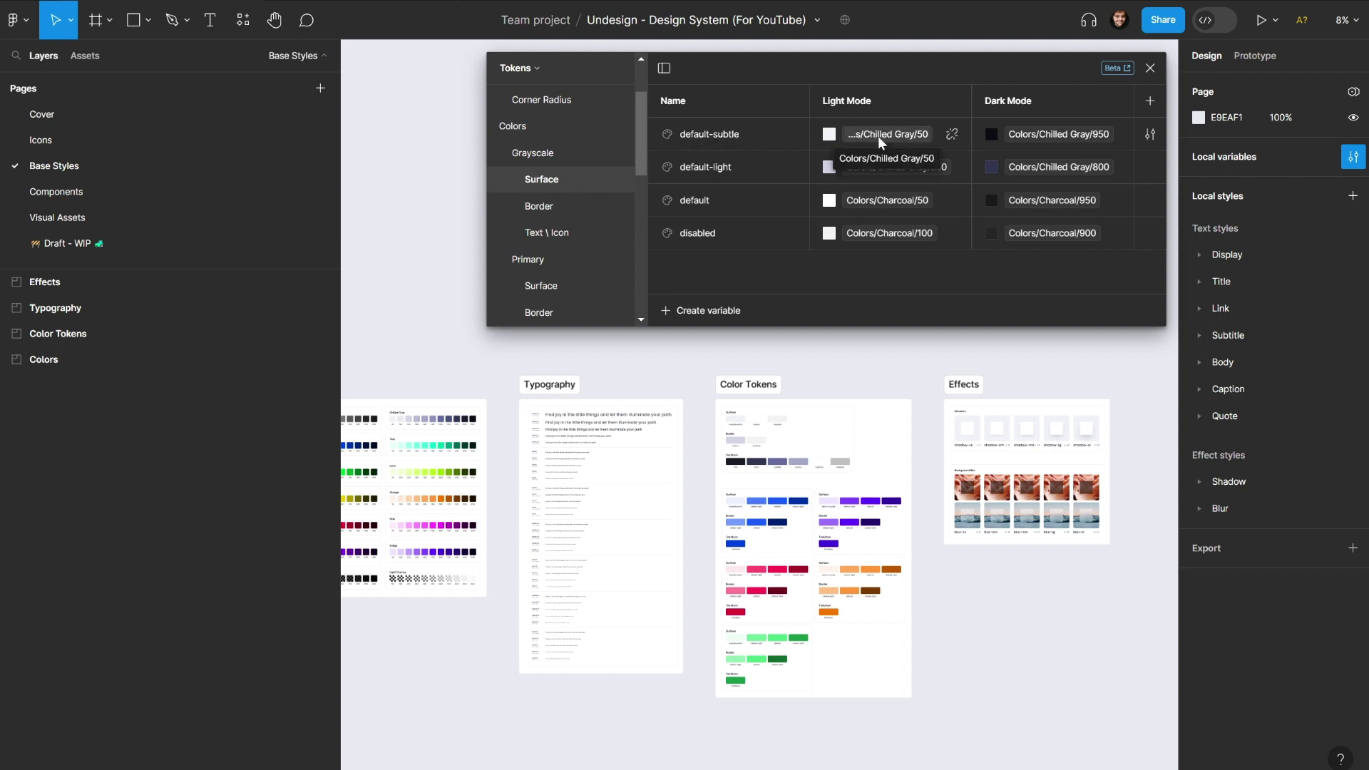
# Step: Uncheck Text and Stroke scoping for default-subtle, narrowing its fill scope to frames and shapes
pyautogui.click(1151, 134)
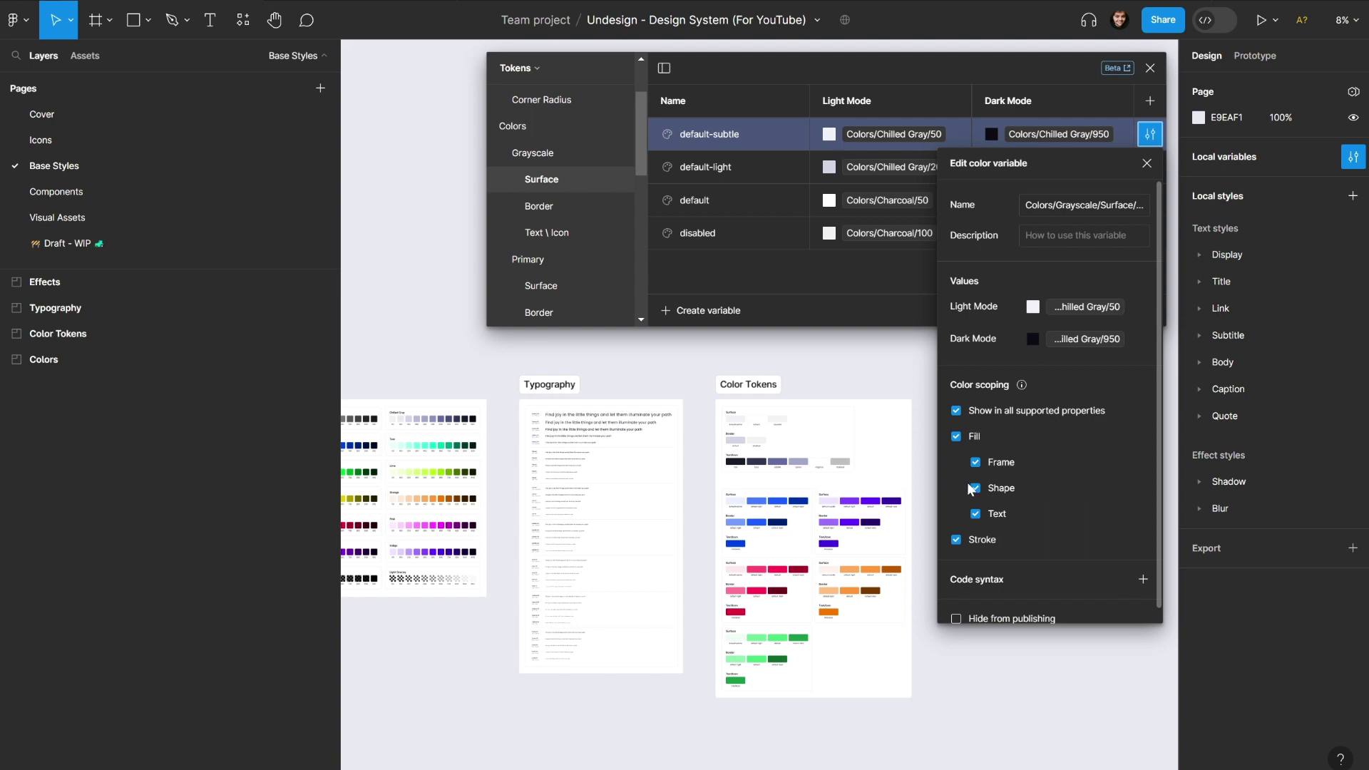
pyautogui.click(977, 514)
pyautogui.click(956, 437)
pyautogui.click(957, 540)
pyautogui.click(904, 367)
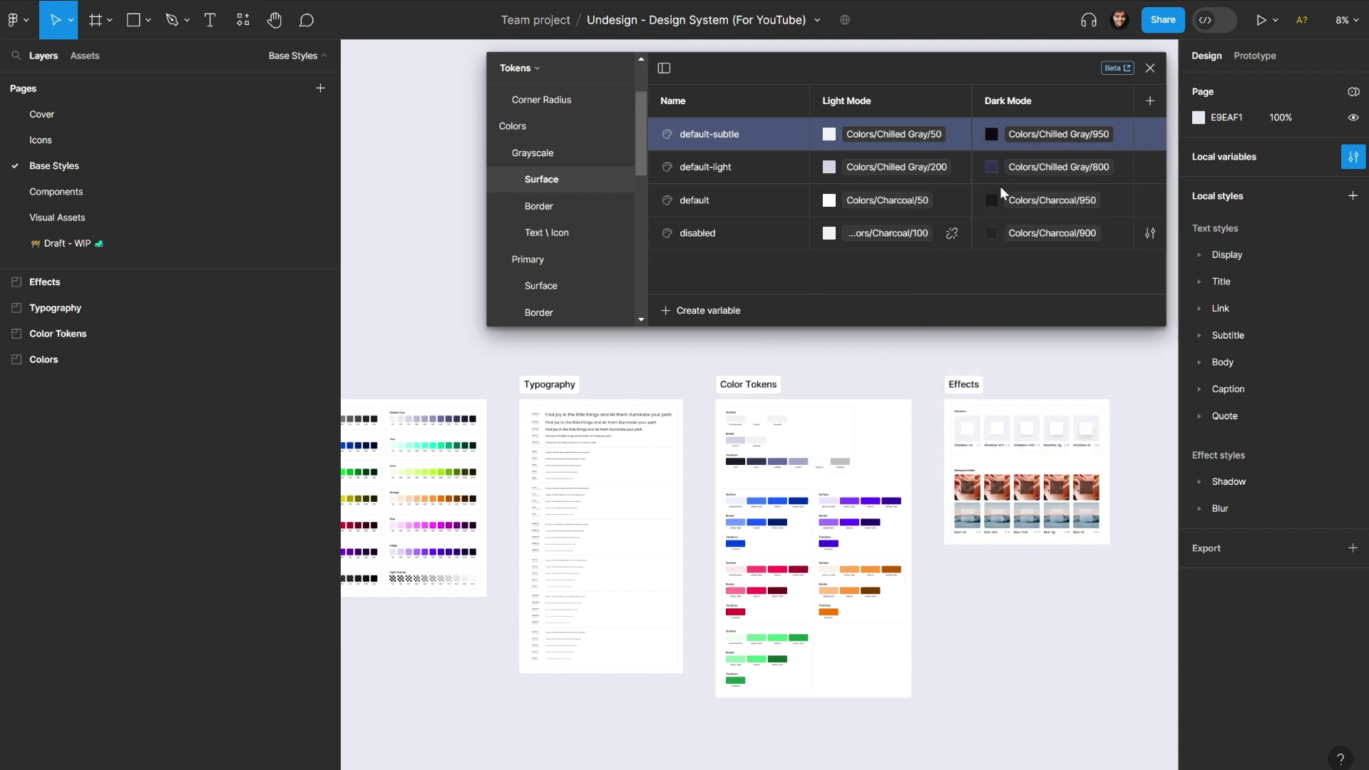
# Step: Draw a square rectangle in the empty canvas area above the frames
pyautogui.click(1150, 67)
pyautogui.moveTo(690, 239); pyautogui.dragTo(696, 290)
pyautogui.scroll(2, 697, 291)
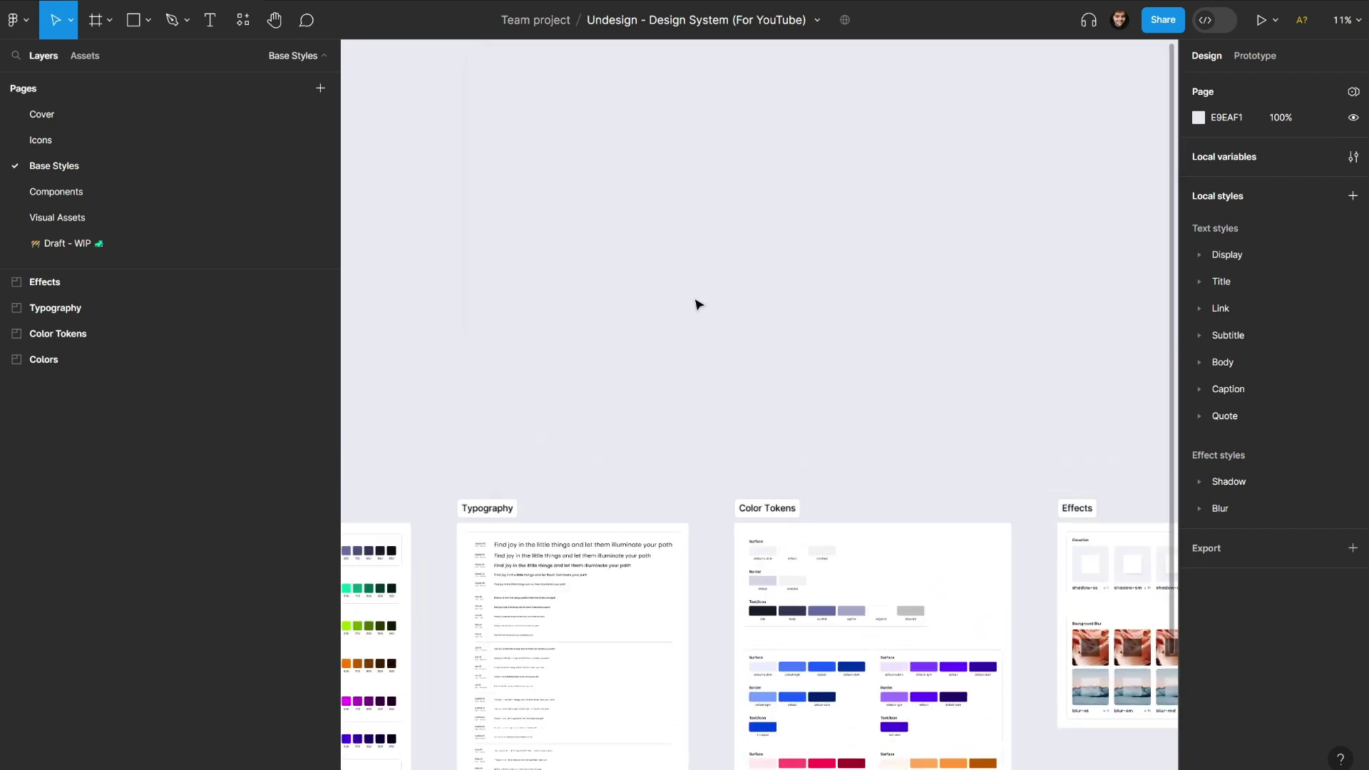
pyautogui.press('r')
pyautogui.moveTo(651, 200); pyautogui.dragTo(697, 245)
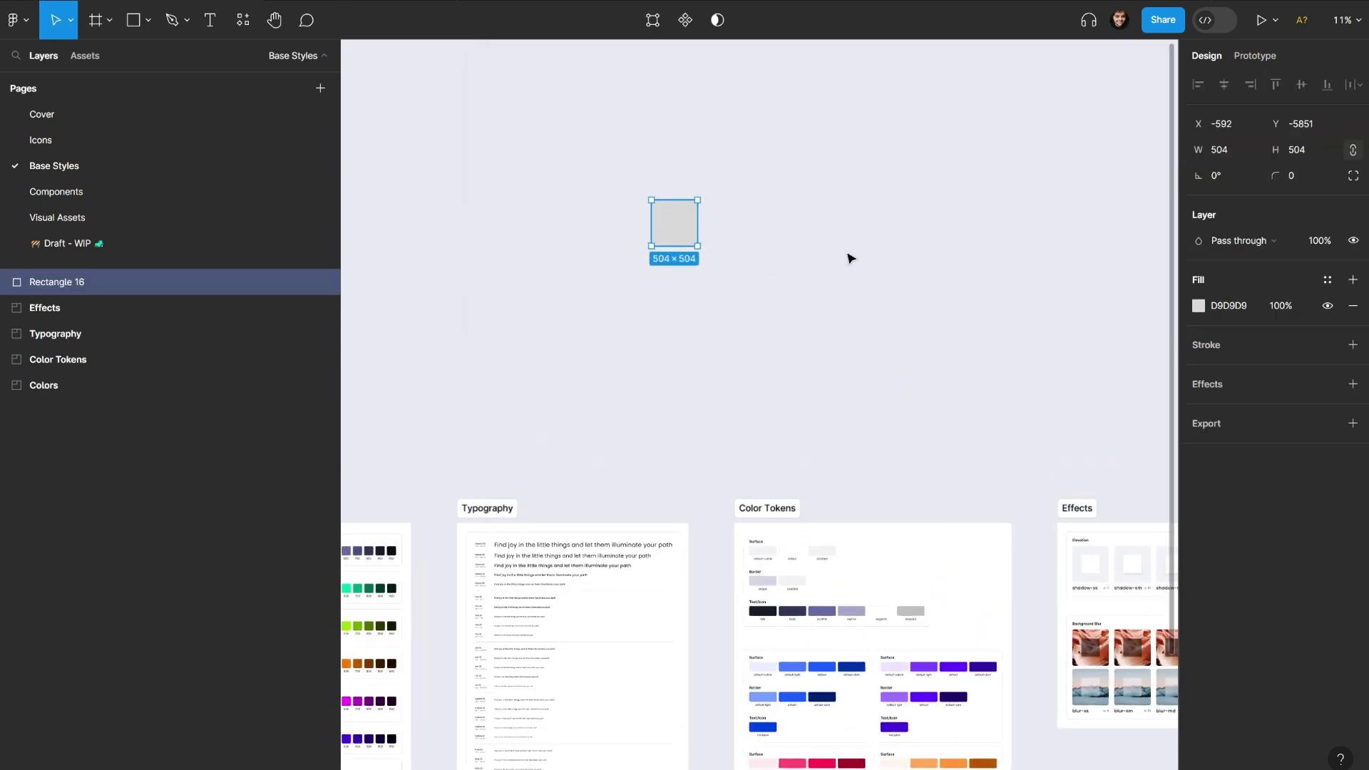
pyautogui.click(849, 257)
# Step: Remove Text scoping from the Grayscale Surface default-light variable
pyautogui.click(1354, 158)
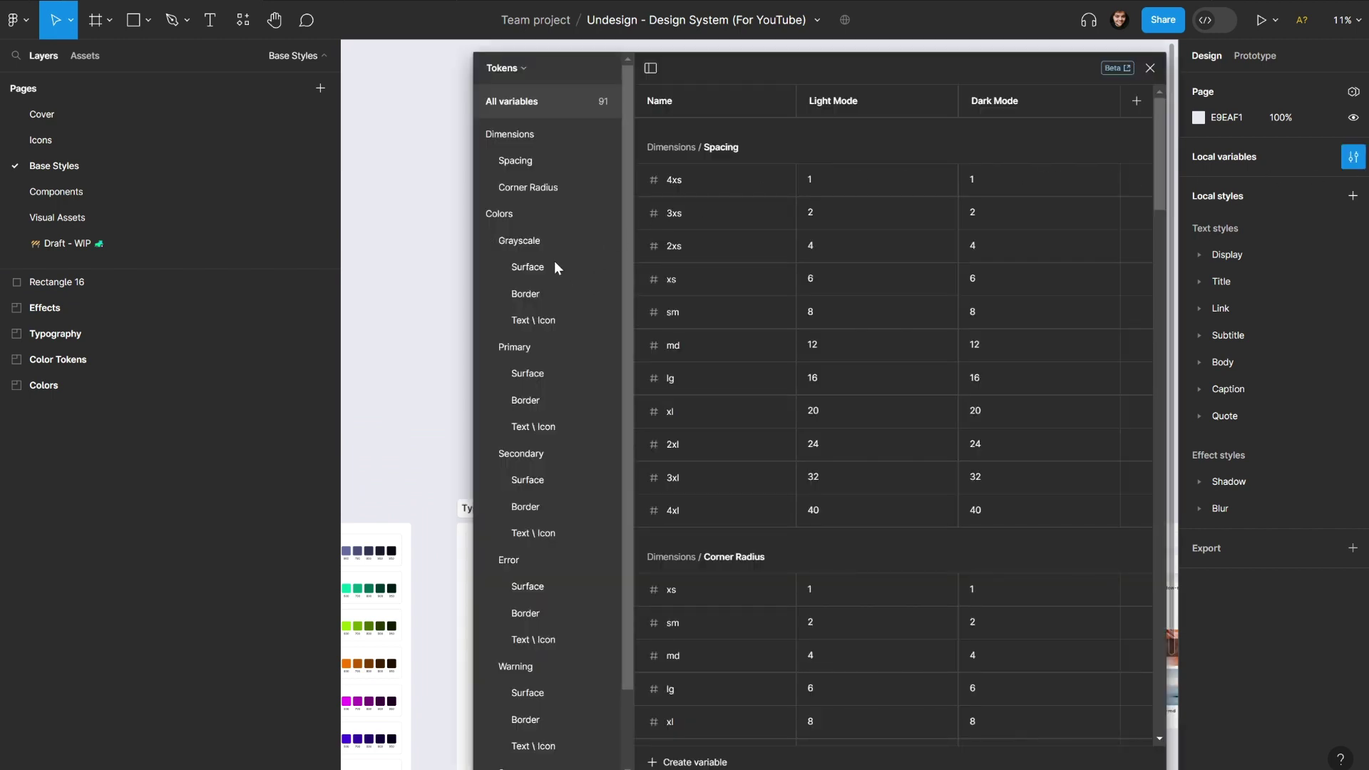
pyautogui.click(529, 265)
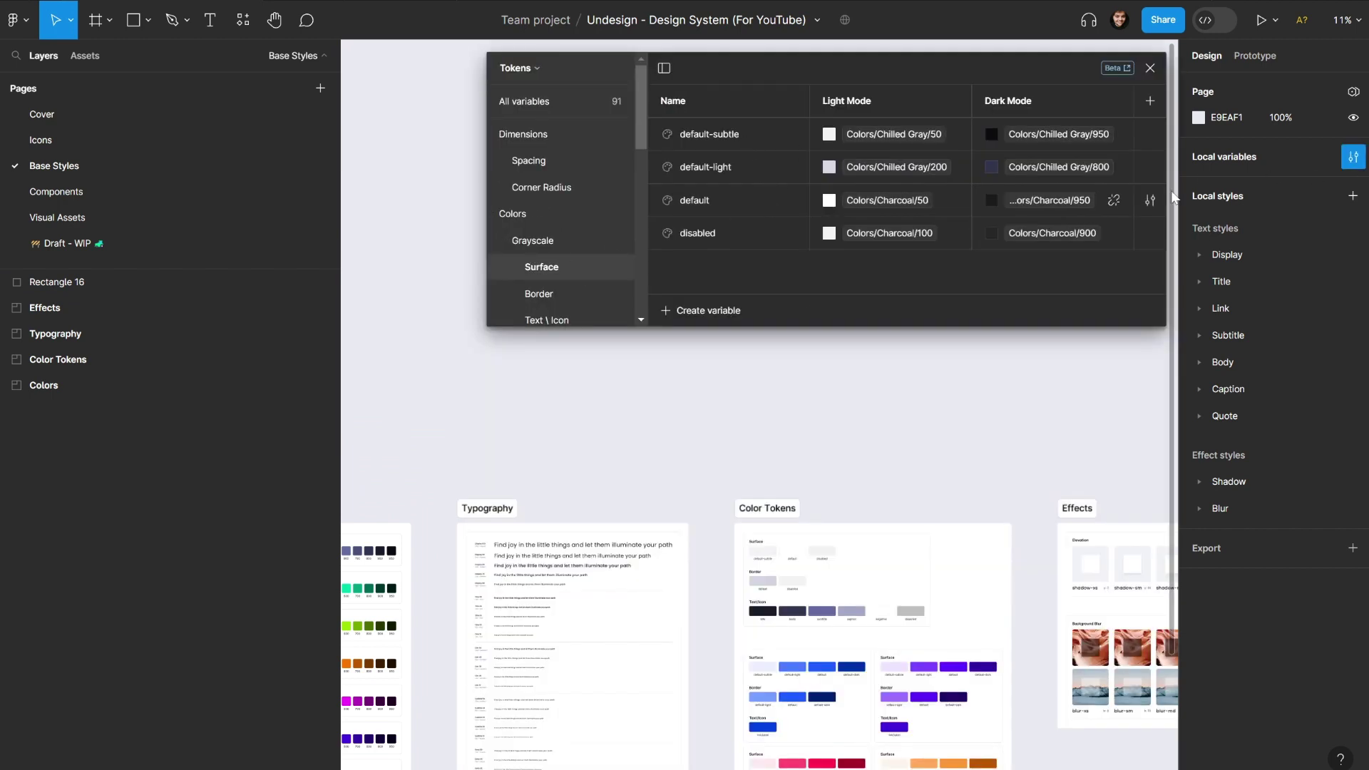
pyautogui.click(1150, 167)
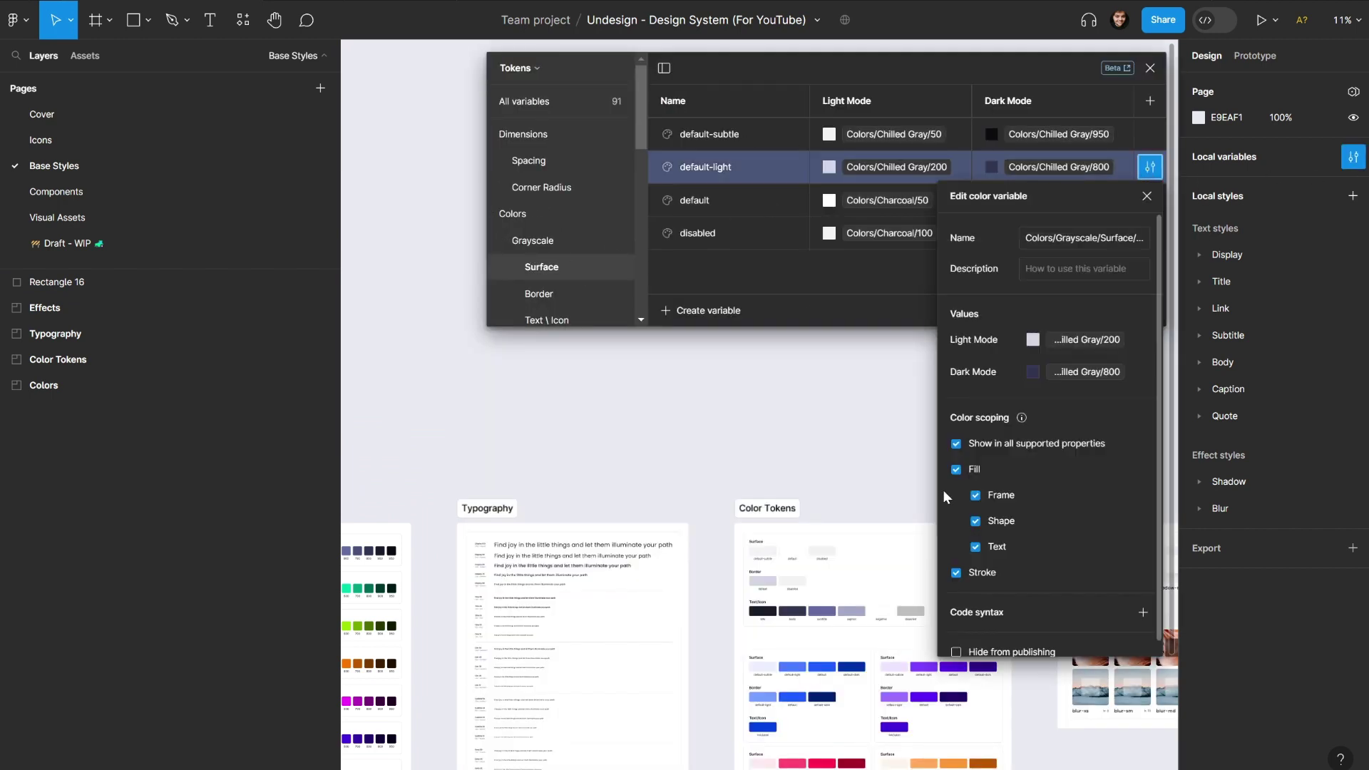
pyautogui.click(975, 546)
pyautogui.click(1146, 195)
# Step: Limit the default and disabled surface variables to Frame and Shape fills only
pyautogui.click(1150, 201)
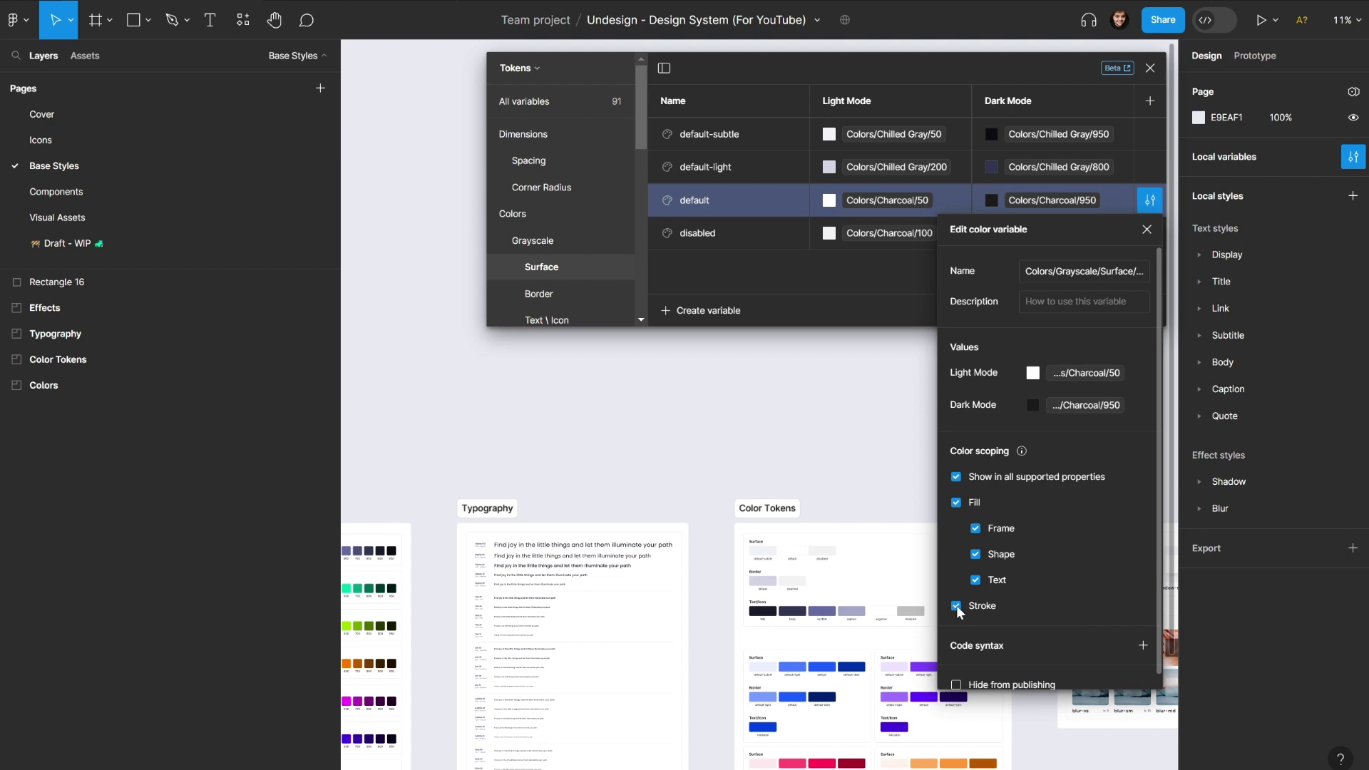
pyautogui.click(975, 580)
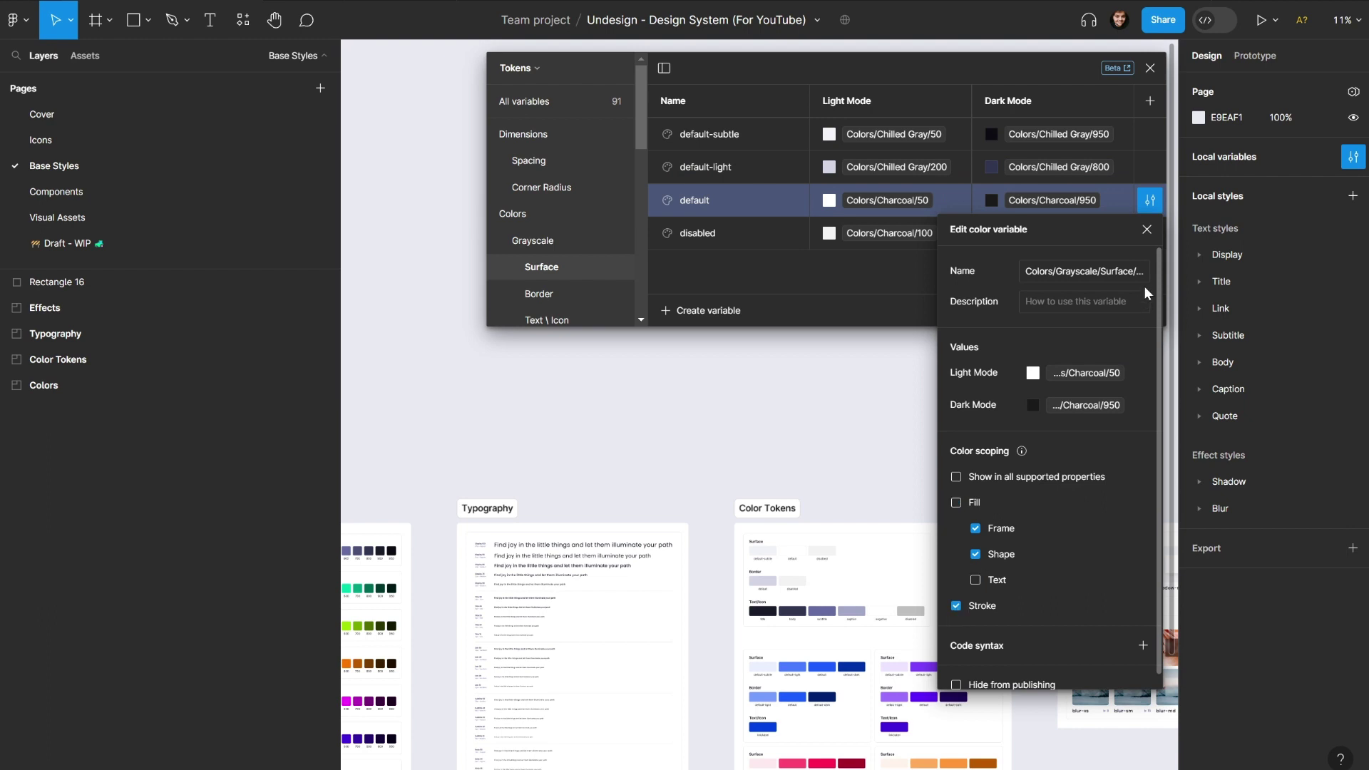
pyautogui.click(1146, 229)
pyautogui.click(1150, 233)
pyautogui.click(975, 613)
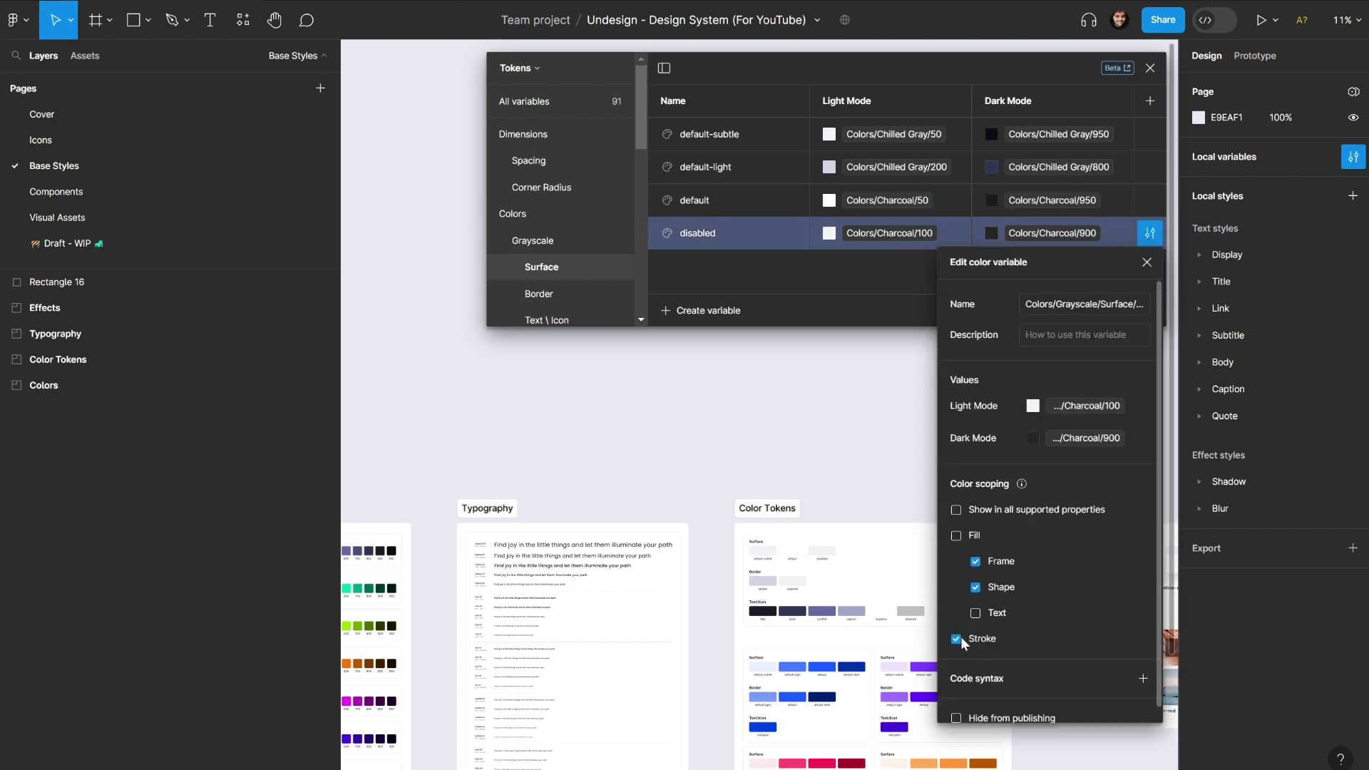
pyautogui.click(957, 639)
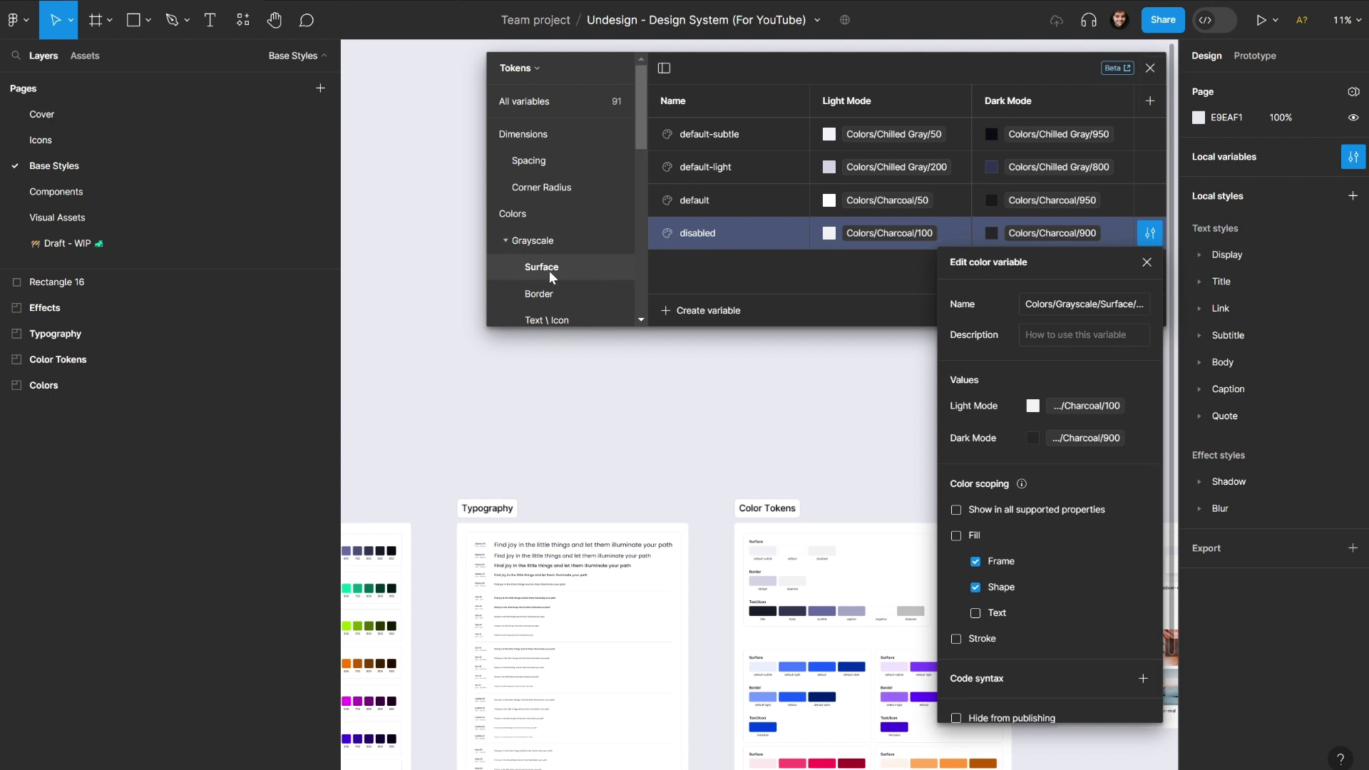
# Step: Search 'surface' and bind Rectangle 16's fill to Colors/Grayscale/Surface/default-light
pyautogui.click(1150, 67)
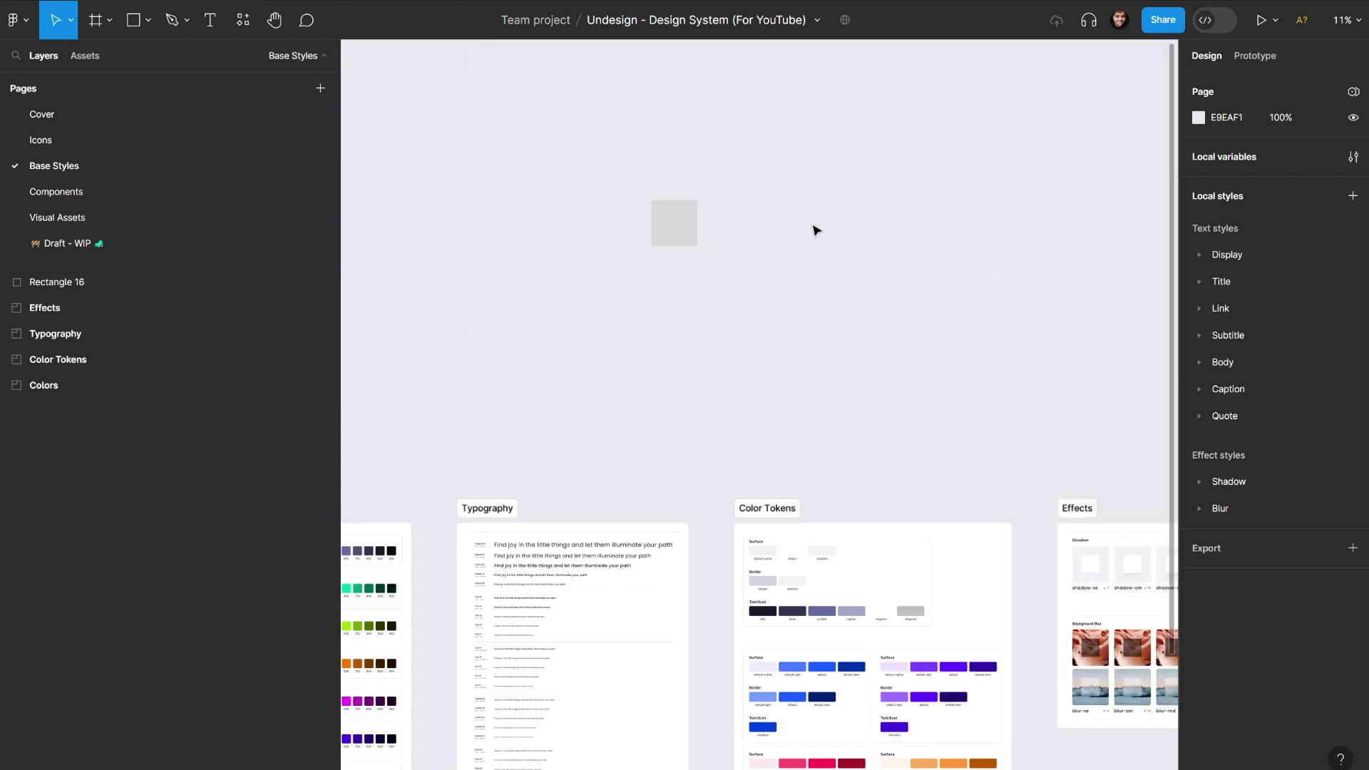
pyautogui.click(672, 221)
pyautogui.moveTo(703, 322); pyautogui.dragTo(708, 332)
pyautogui.scroll(5, 708, 332)
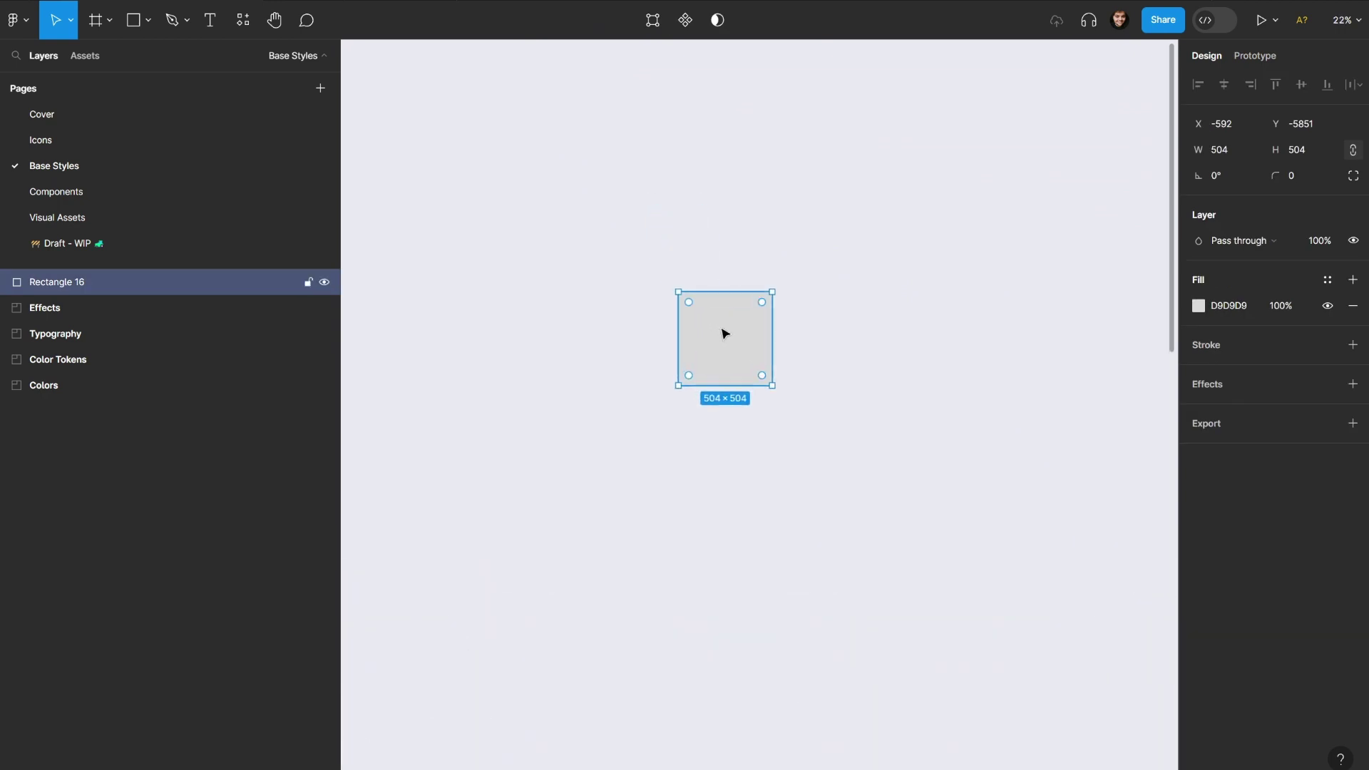
pyautogui.click(1326, 280)
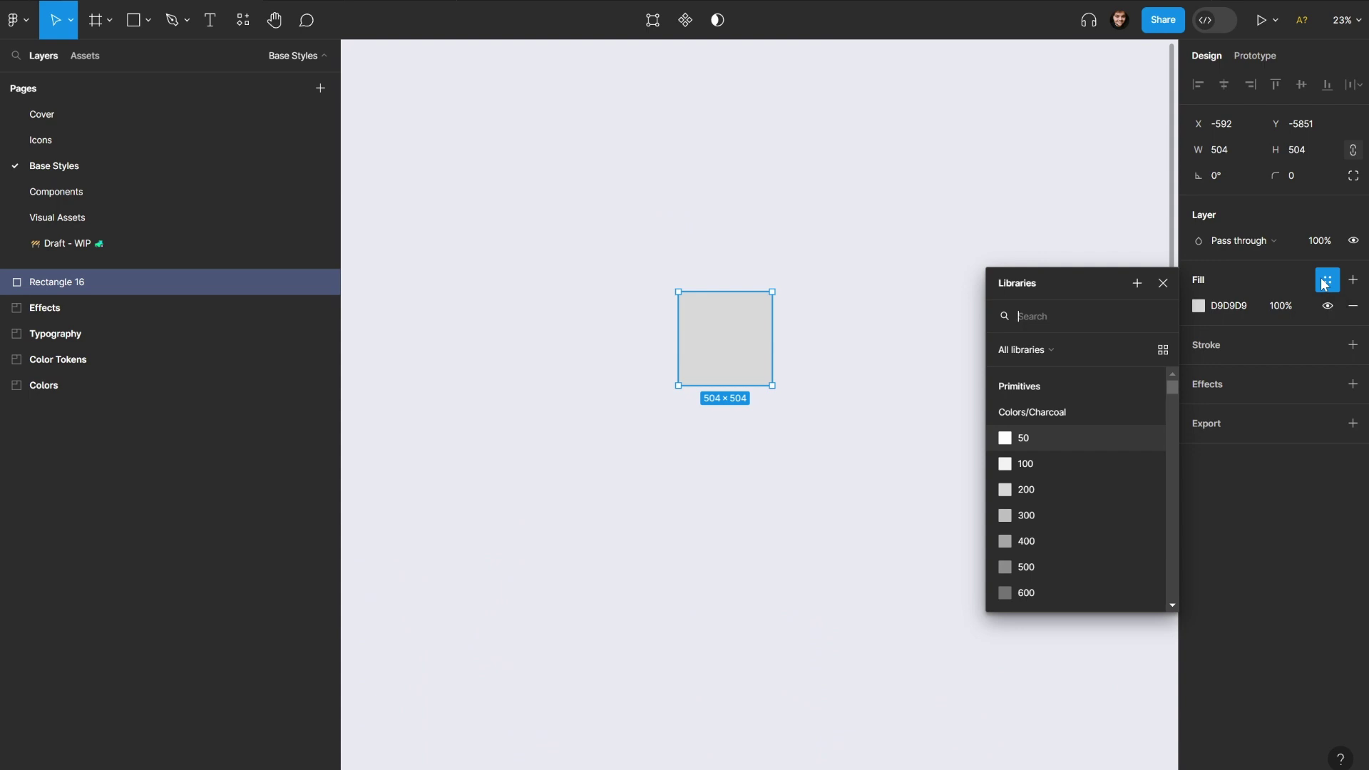
pyautogui.write('surga')
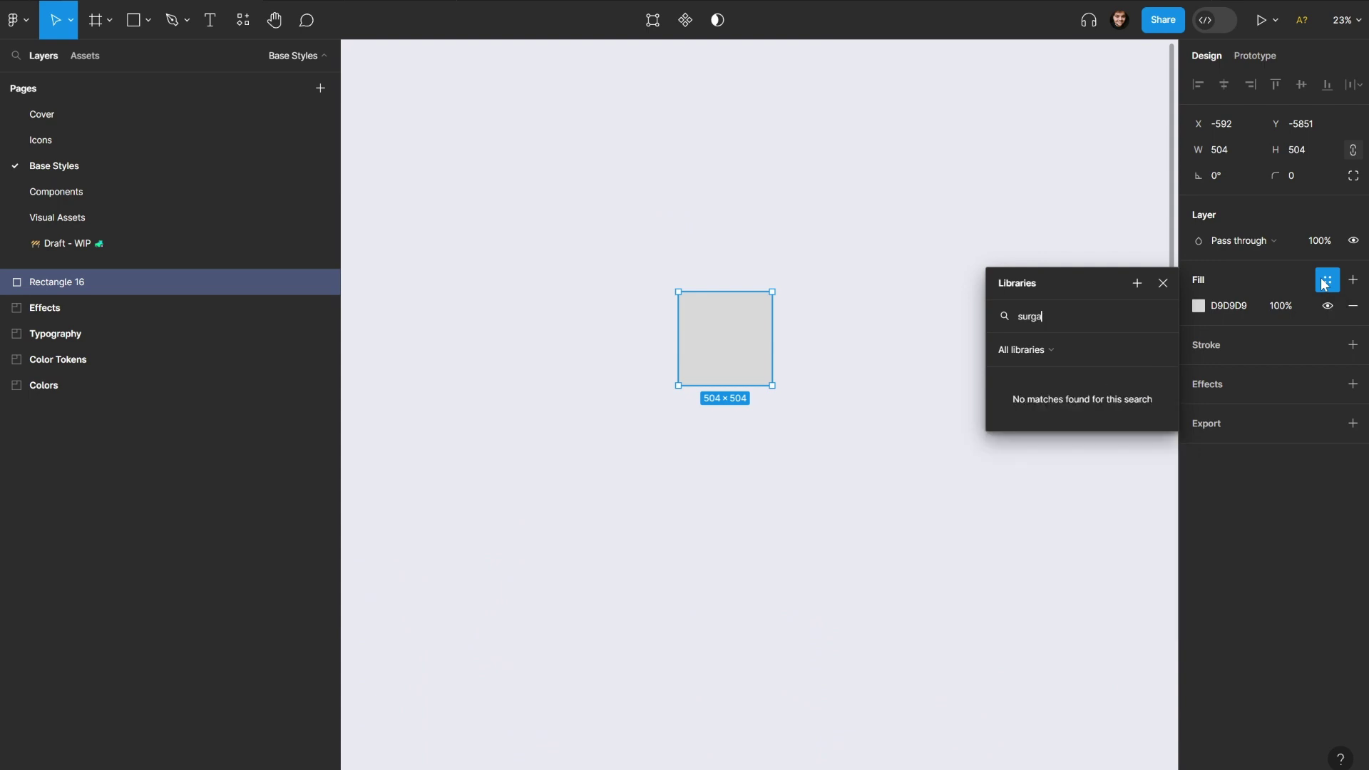
pyautogui.press('BackSpace')
pyautogui.press('BackSpace')
pyautogui.write('face')
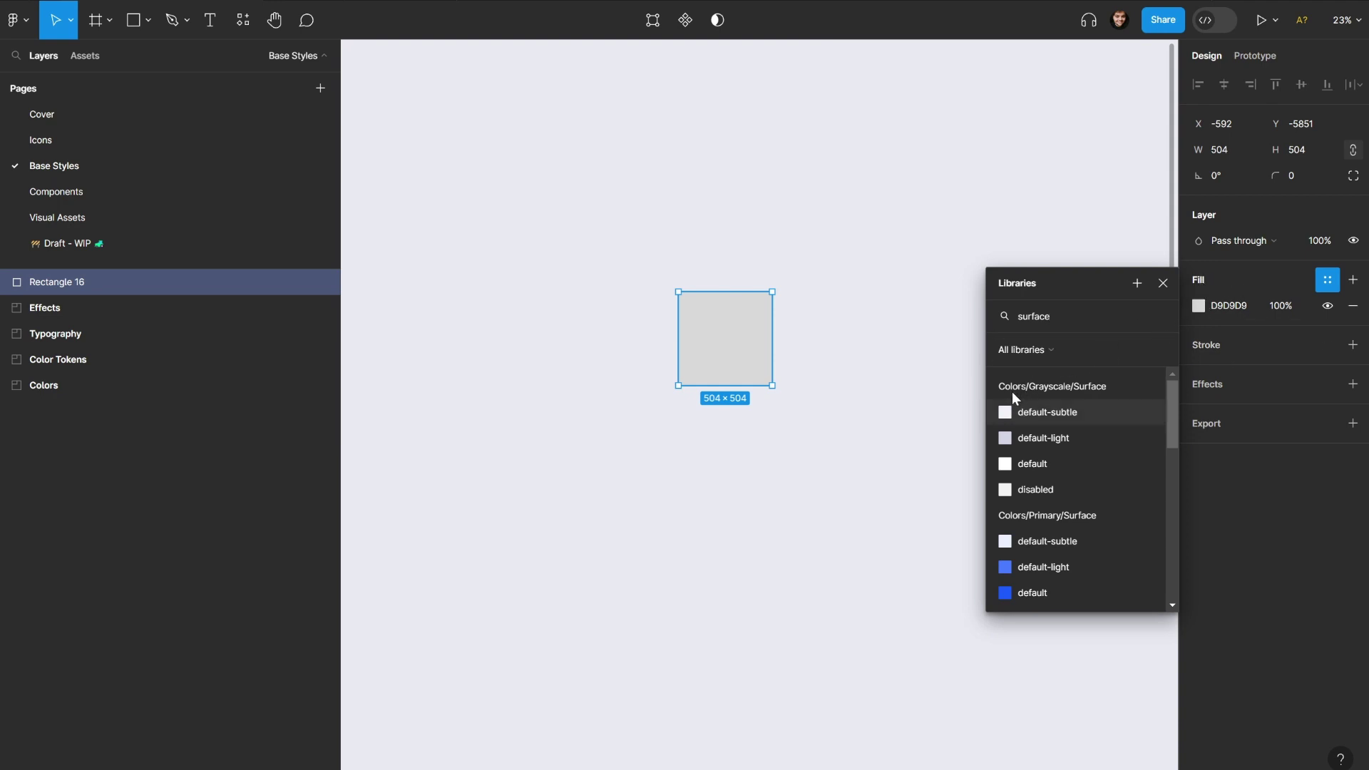
pyautogui.click(1039, 440)
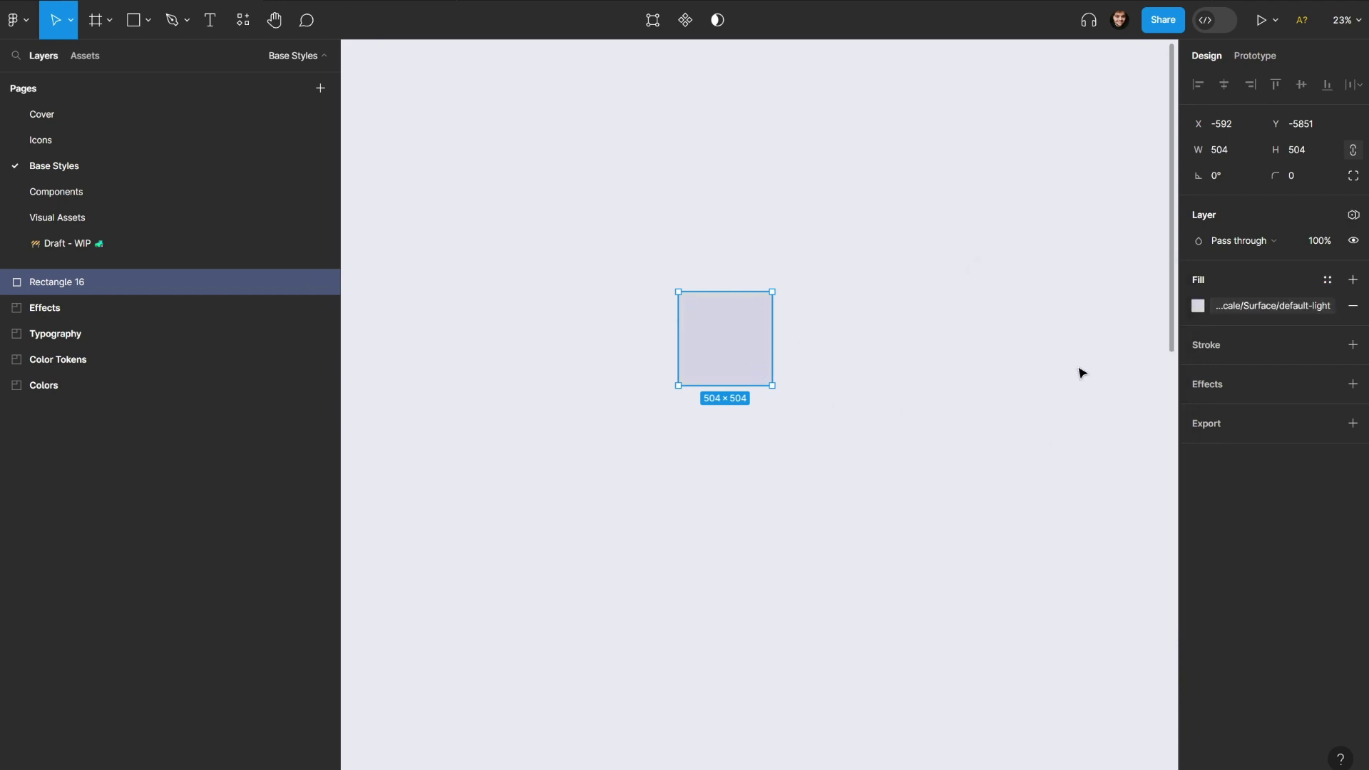
# Step: Search 'surface' among Rectangle 16's stroke colour options and scroll through the results
pyautogui.click(1327, 346)
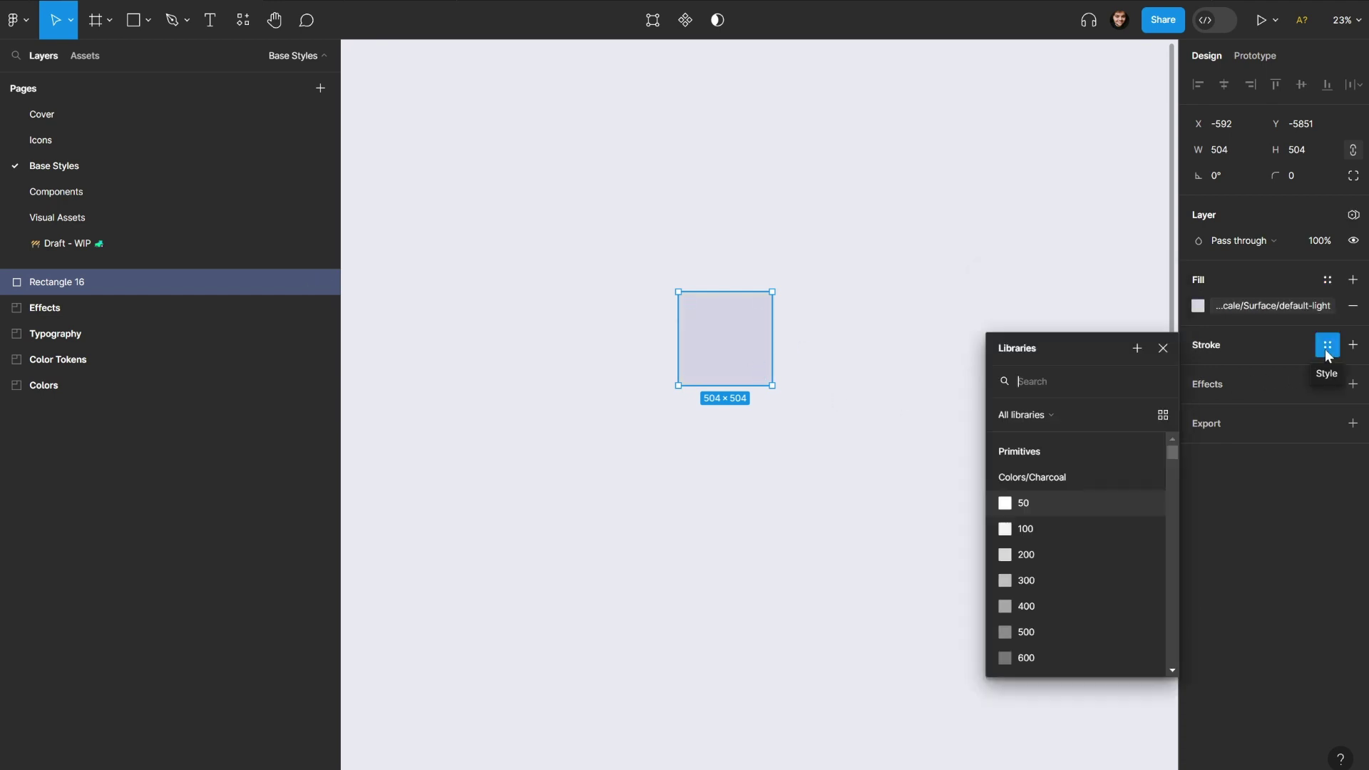
pyautogui.write('surface')
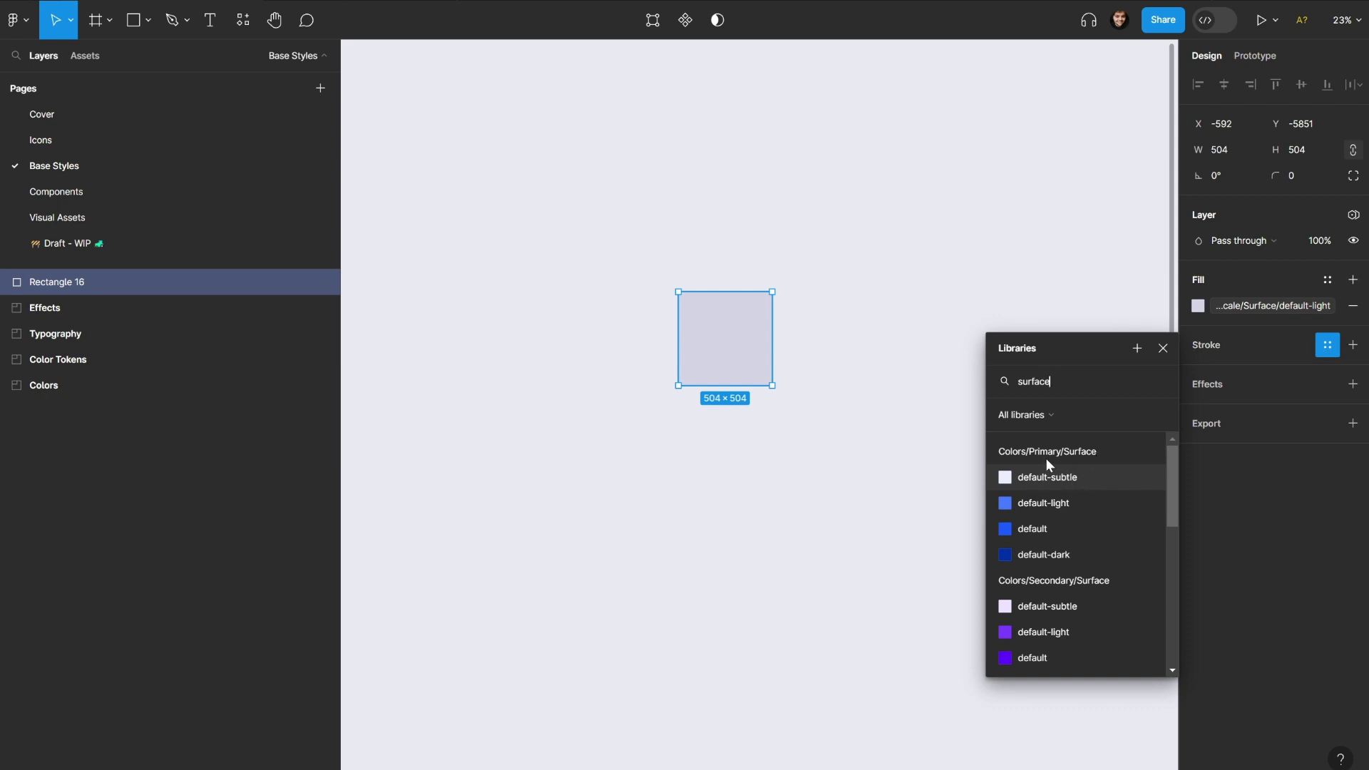
pyautogui.scroll(-4, 1053, 533)
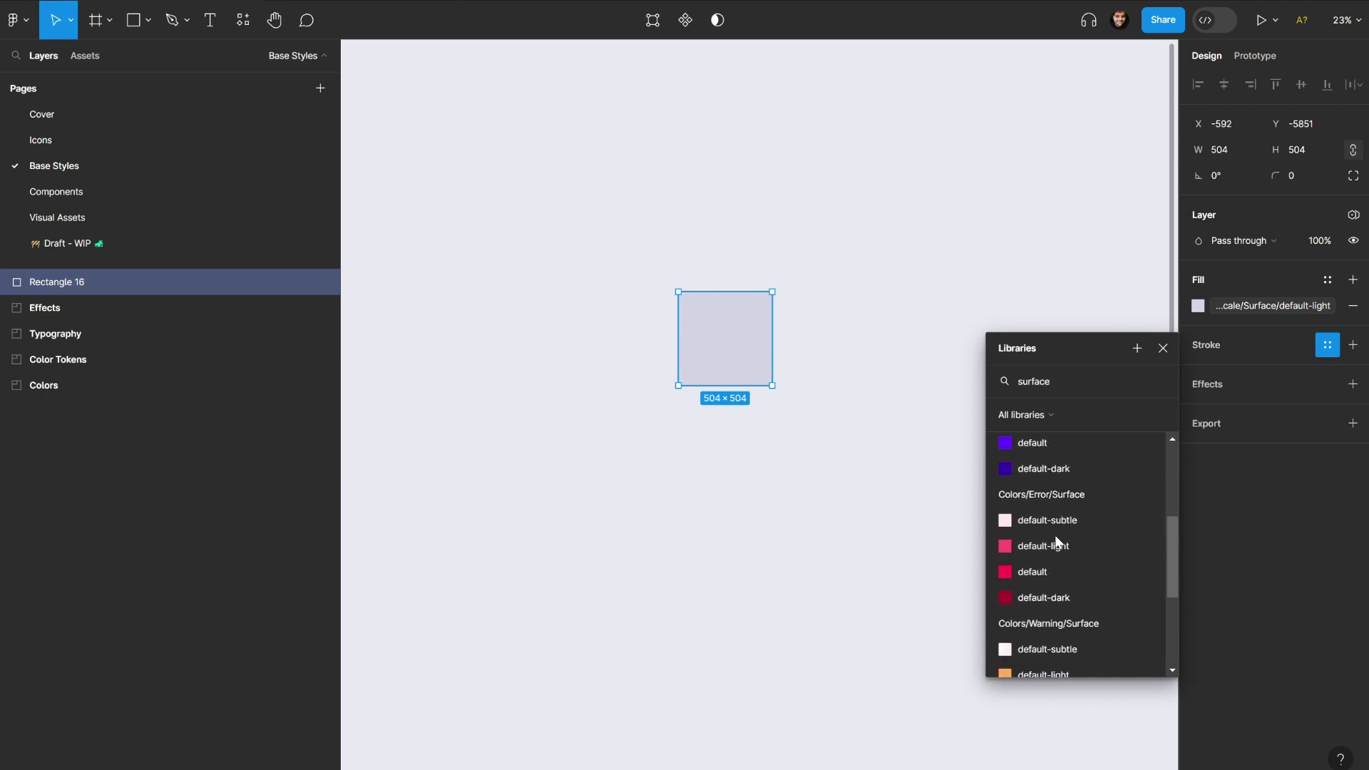
pyautogui.scroll(4, 1053, 531)
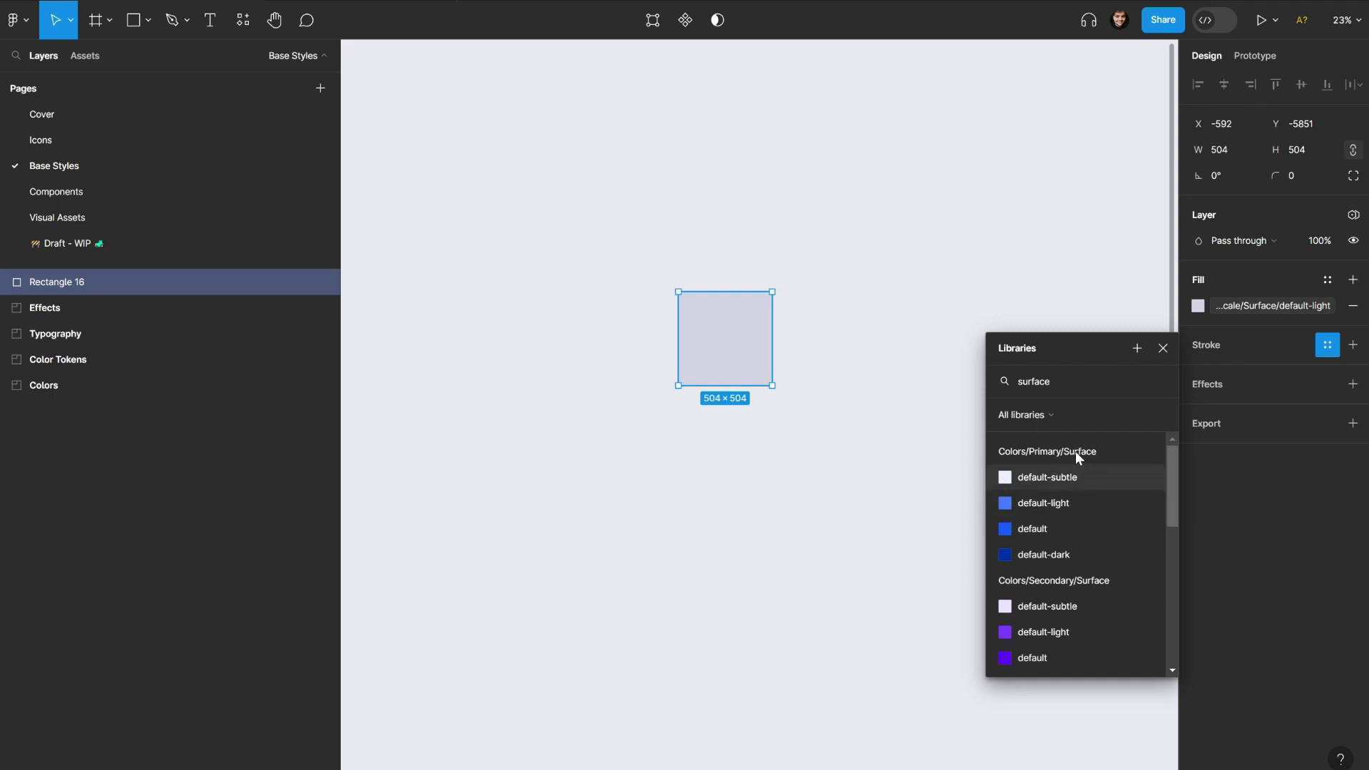
pyautogui.scroll(-3, 1050, 566)
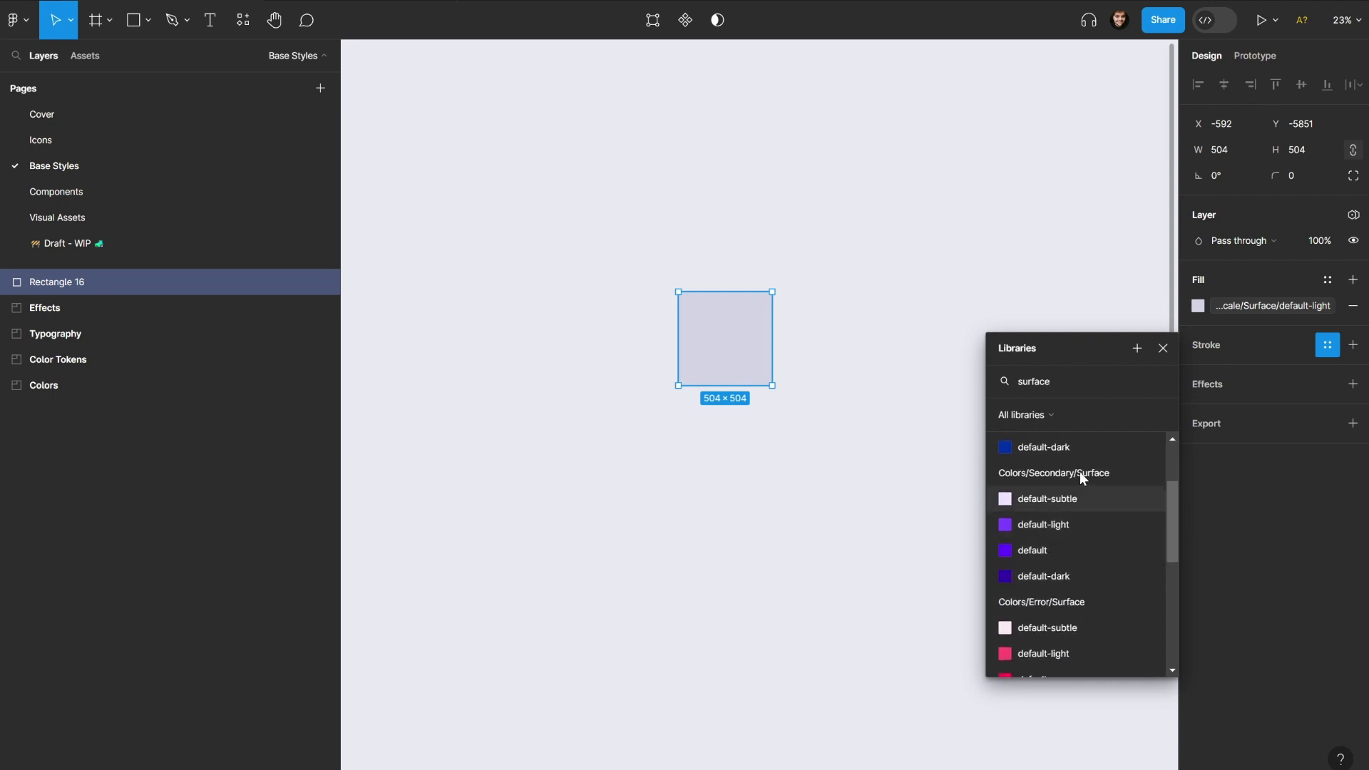
pyautogui.scroll(3, 1080, 472)
pyautogui.scroll(-2, 1050, 505)
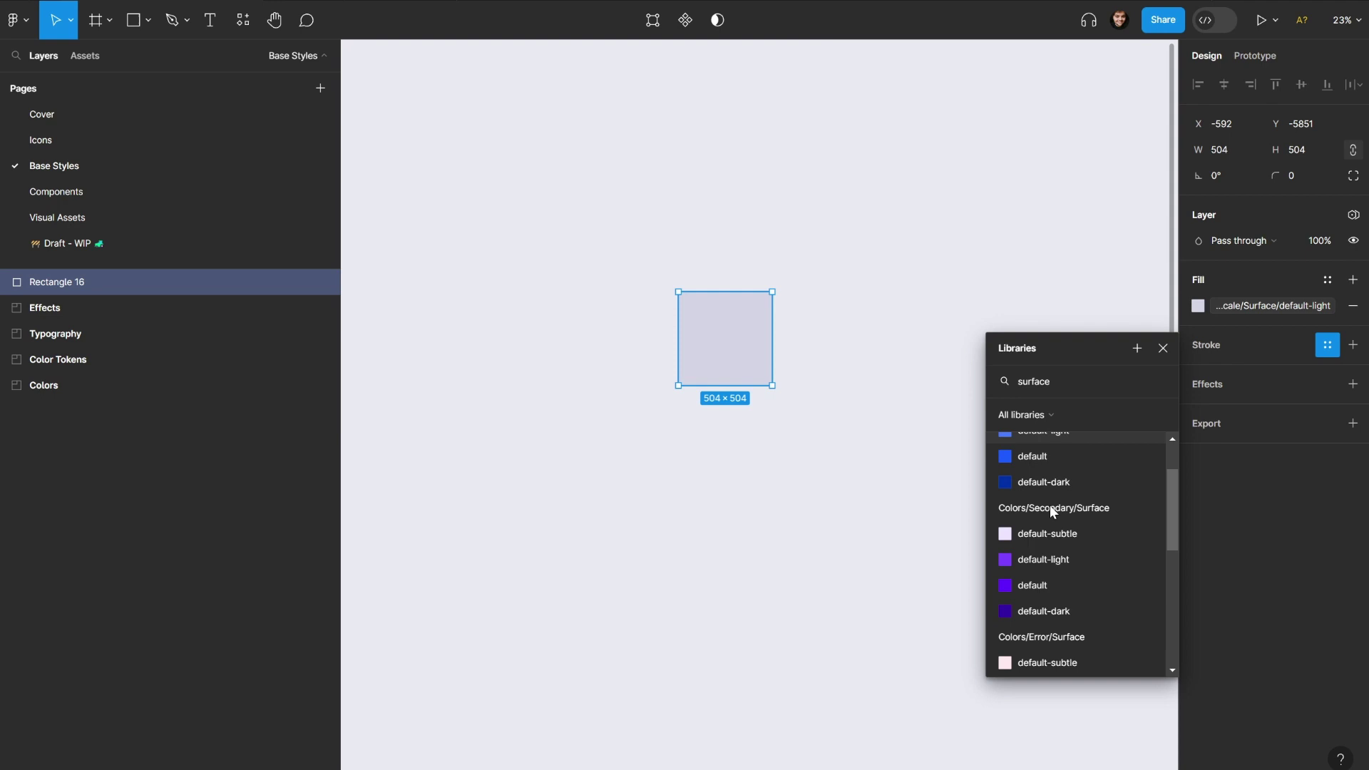
pyautogui.scroll(-8, 1049, 504)
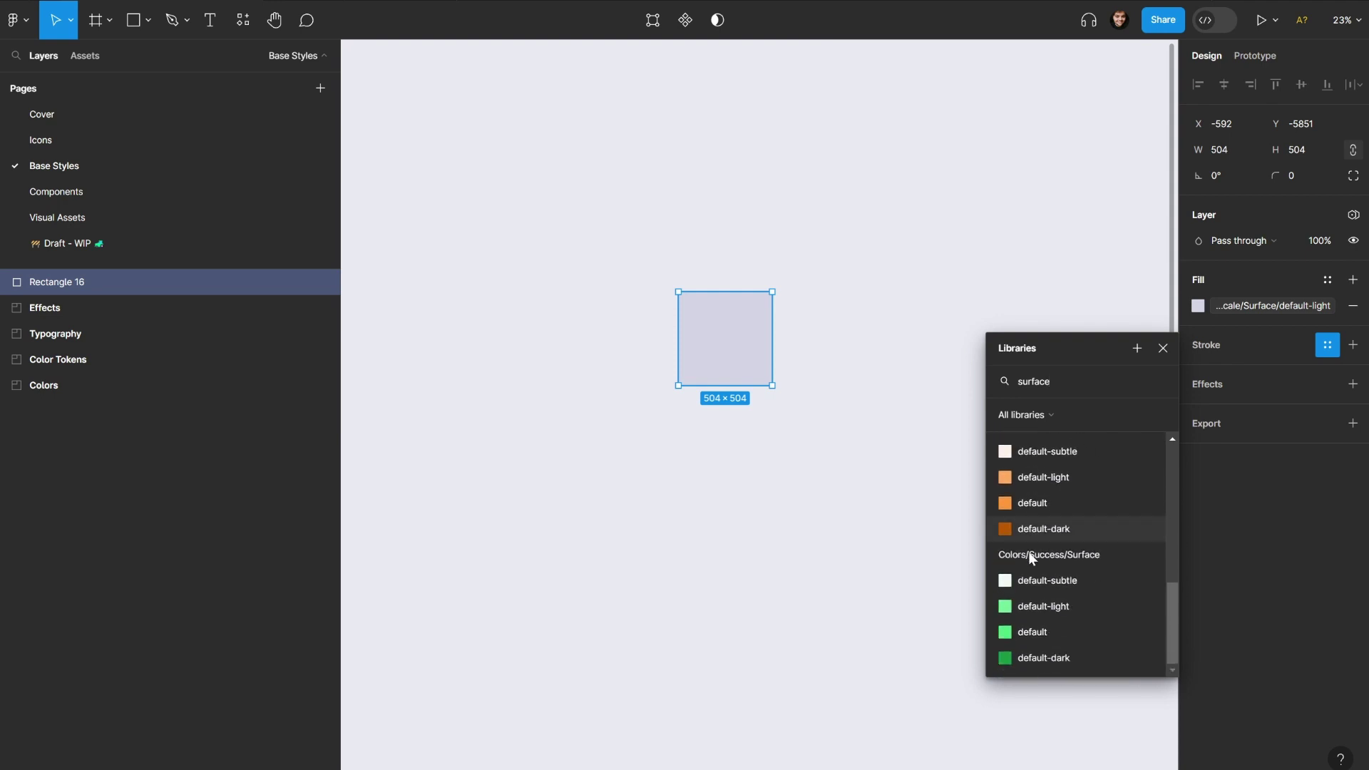
# Step: Change the stroke picker search to 'border' to list the Grayscale Border colours
pyautogui.press('BackSpace')
pyautogui.press('BackSpace')
pyautogui.press('BackSpace')
pyautogui.press('BackSpace')
pyautogui.press('BackSpace')
pyautogui.press('BackSpace')
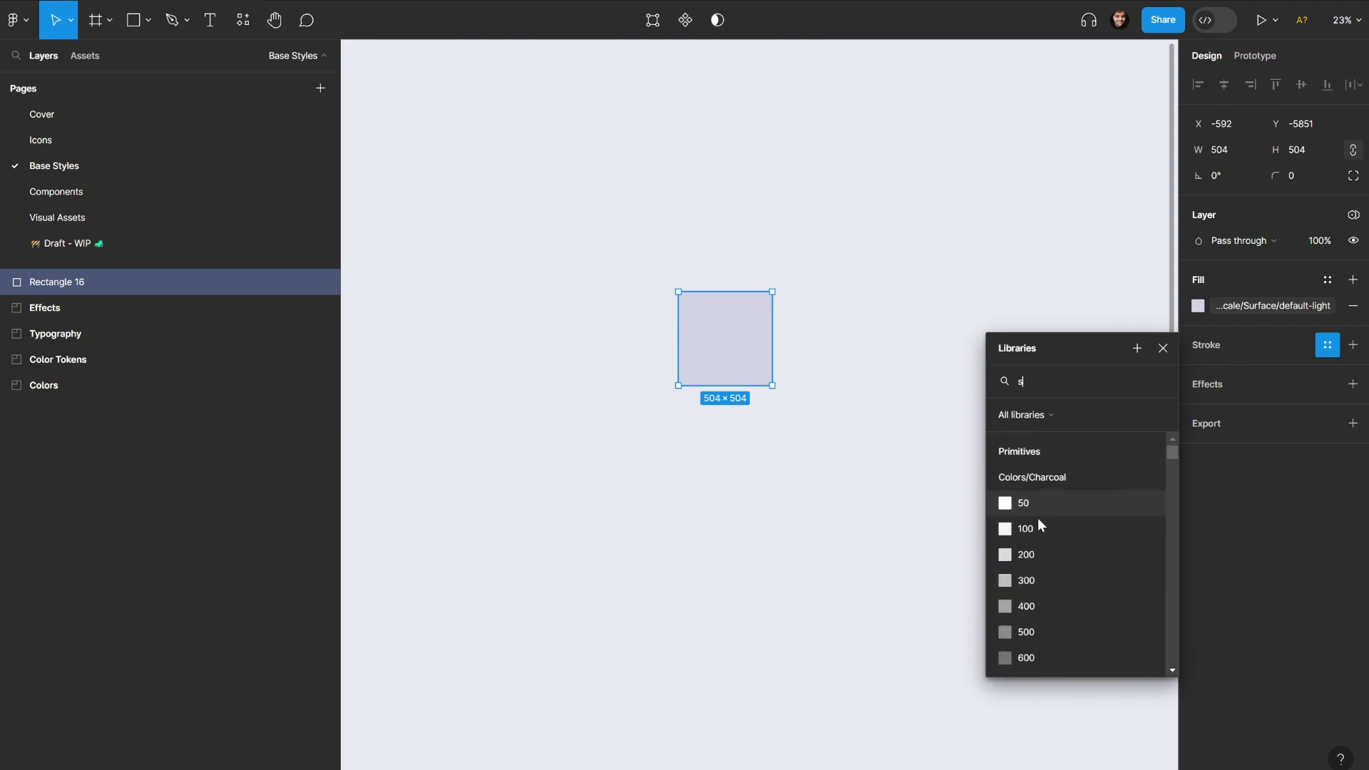
pyautogui.write('bo')
pyautogui.press('BackSpace')
pyautogui.press('BackSpace')
pyautogui.press('BackSpace')
pyautogui.write('border')
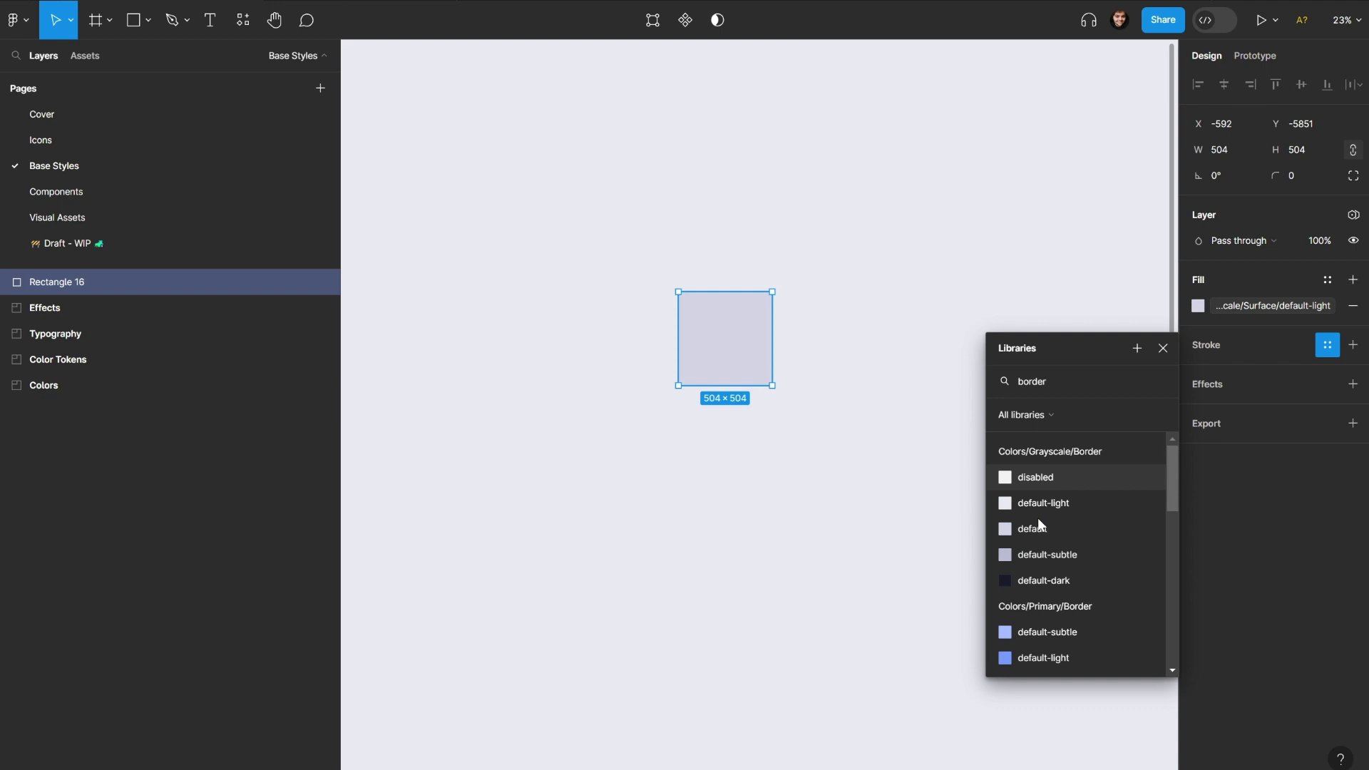
# Step: Close the stroke colour list, review Local variables, and select the 'A button' frame
pyautogui.click(1163, 347)
pyautogui.click(911, 306)
pyautogui.scroll(-2, 911, 306)
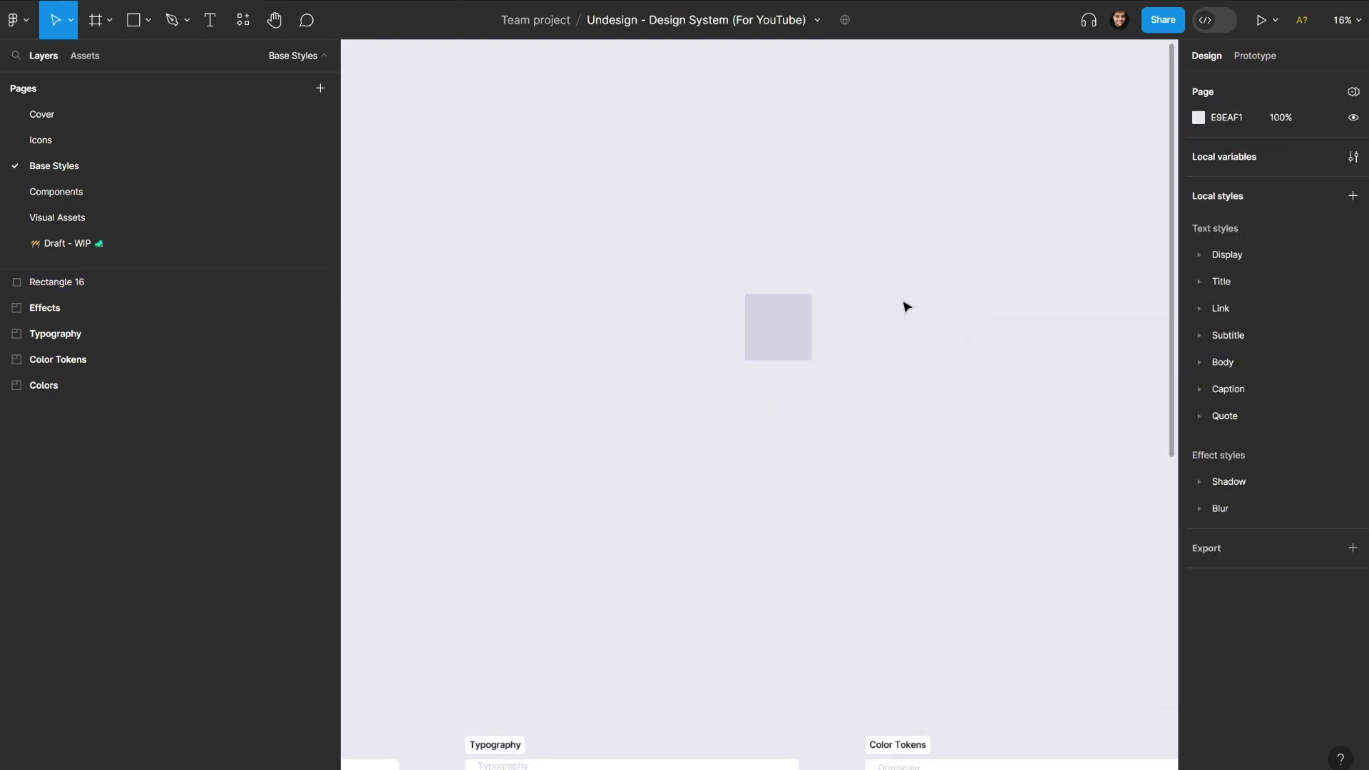
pyautogui.click(1356, 157)
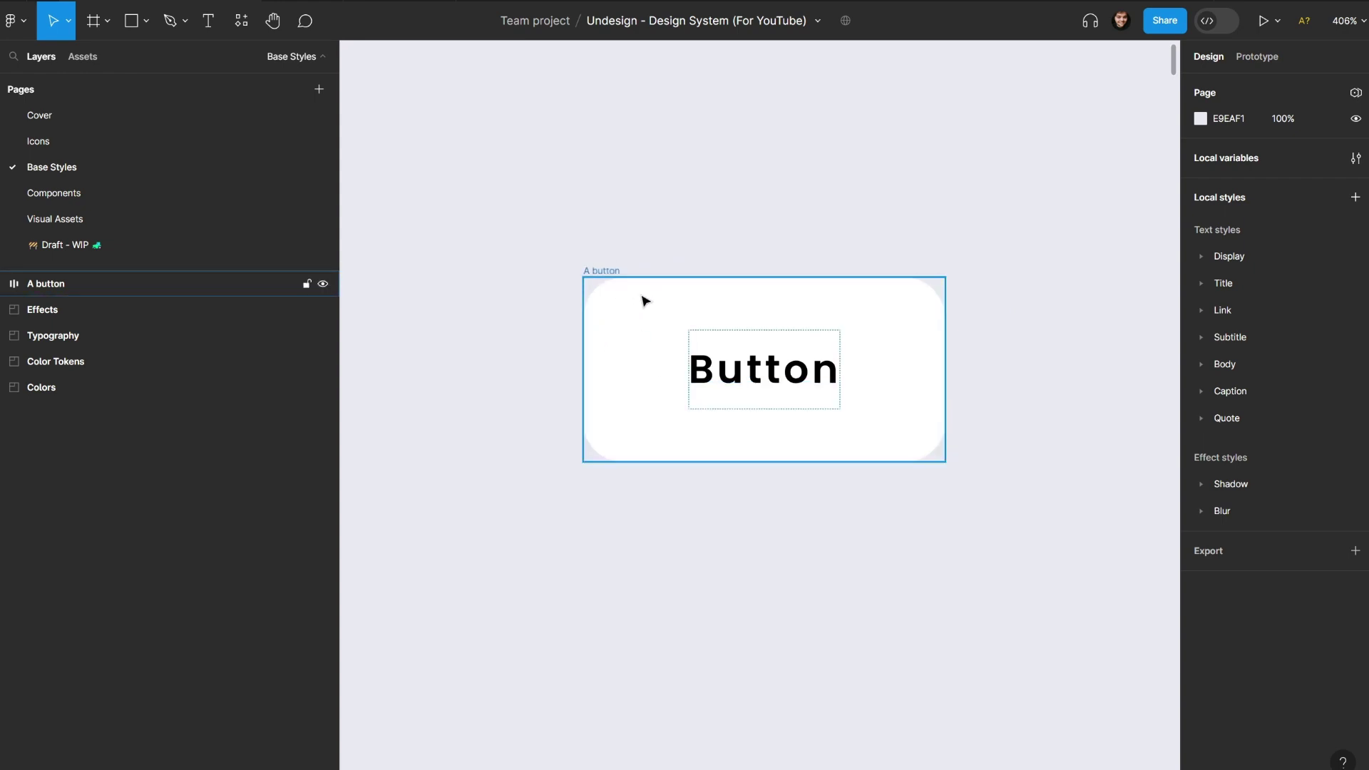
pyautogui.click(603, 275)
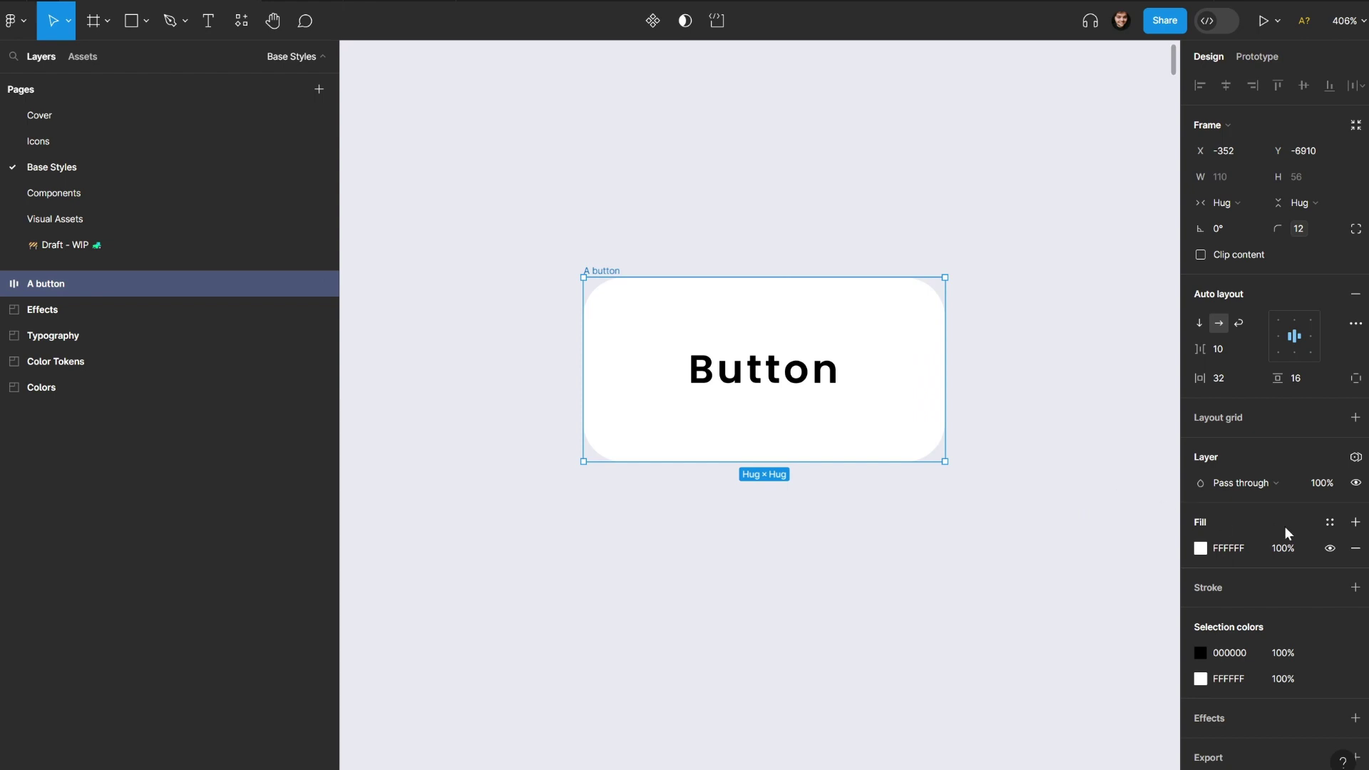
# Step: Set the button fill to Surface default-light via a 'grays' search, then switch it to default-subtle
pyautogui.click(1329, 524)
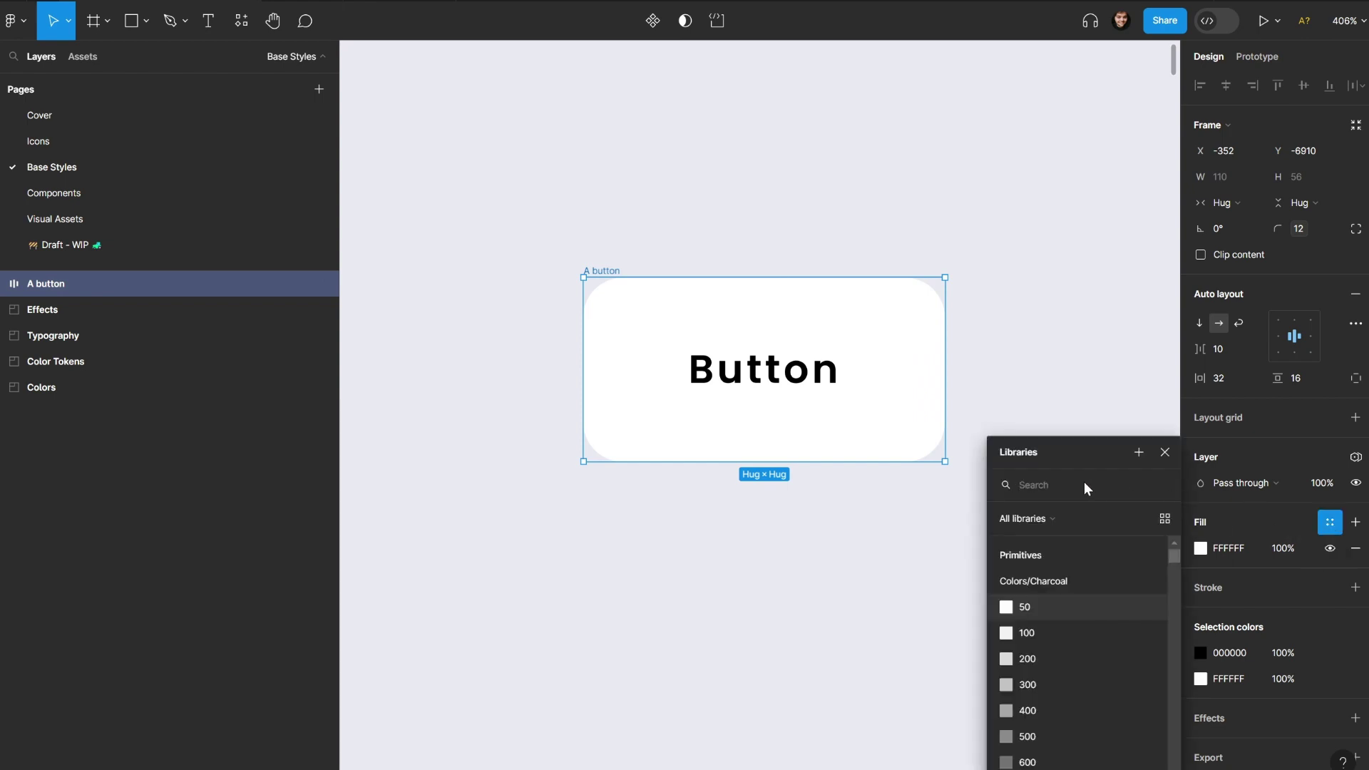
pyautogui.write('grayscale')
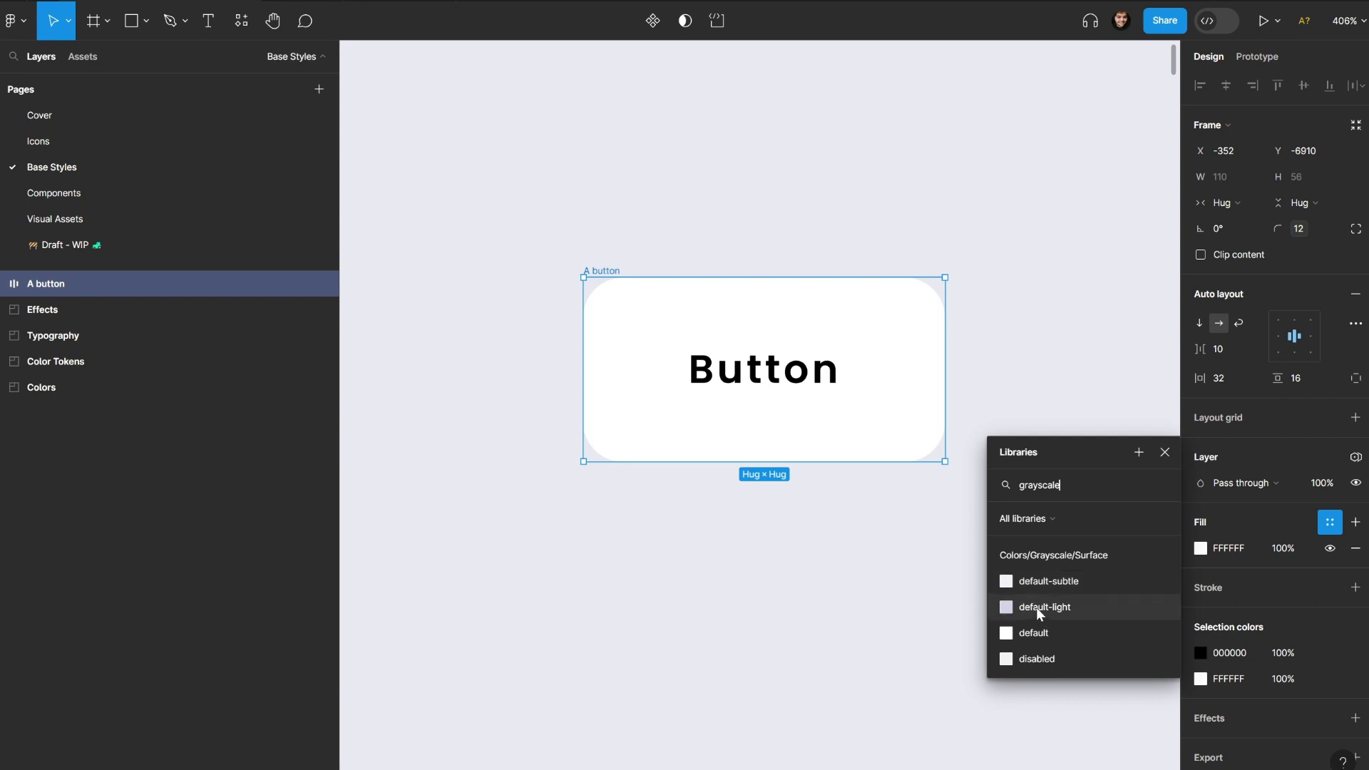
pyautogui.click(1036, 607)
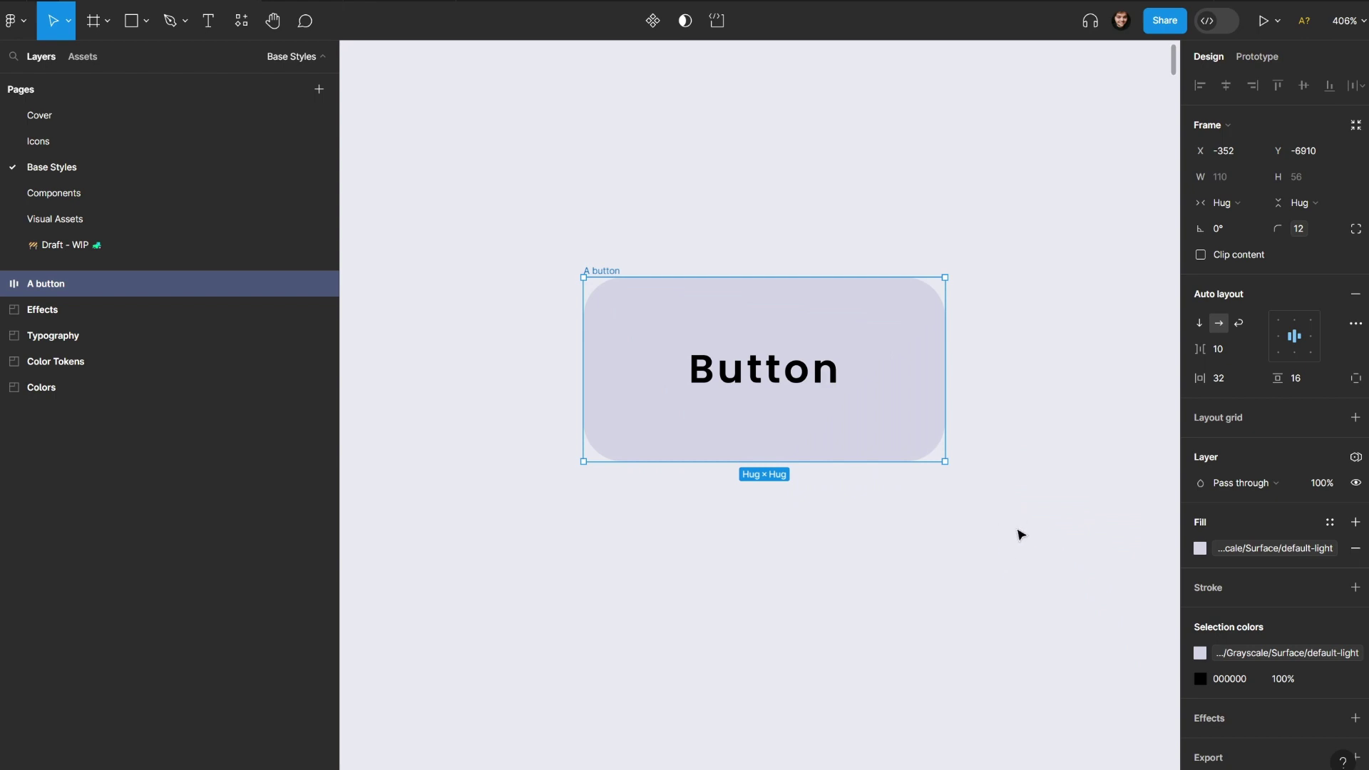
pyautogui.click(1231, 546)
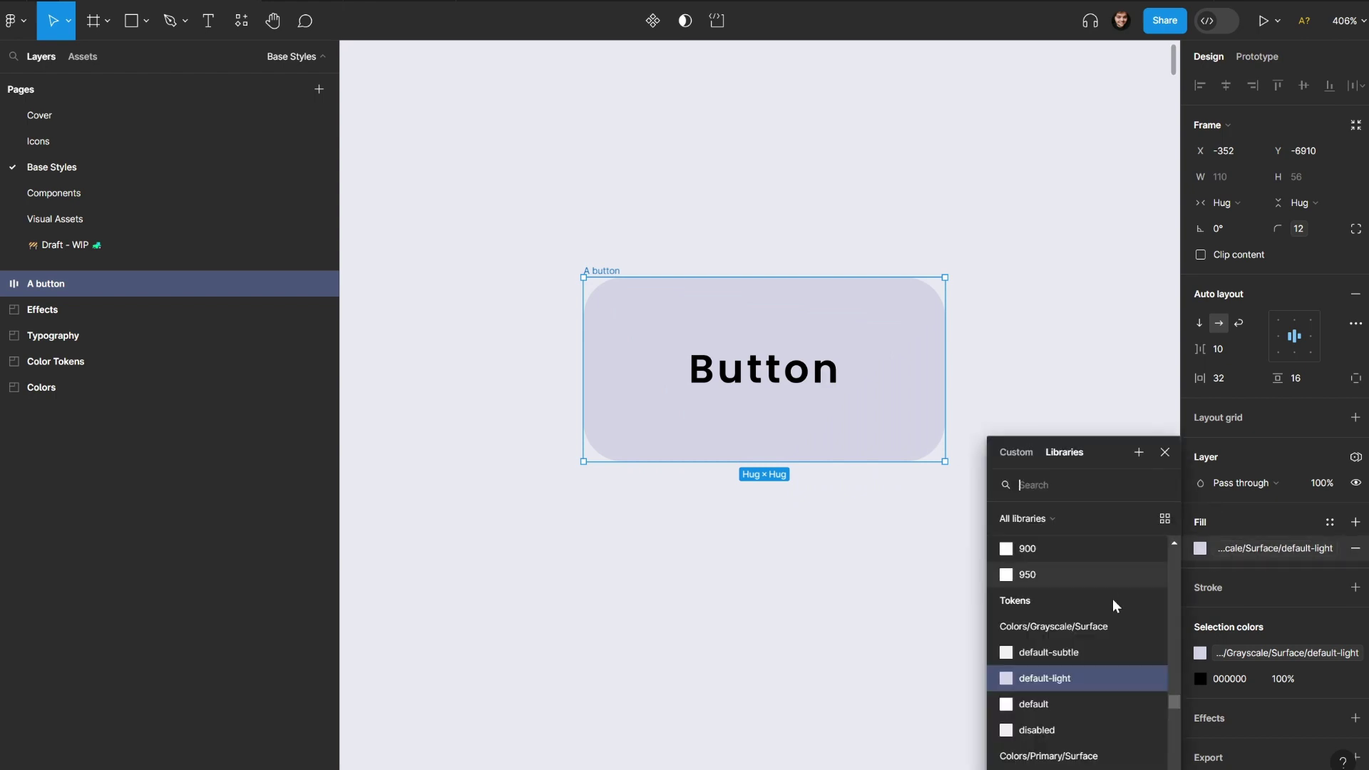
pyautogui.click(1071, 645)
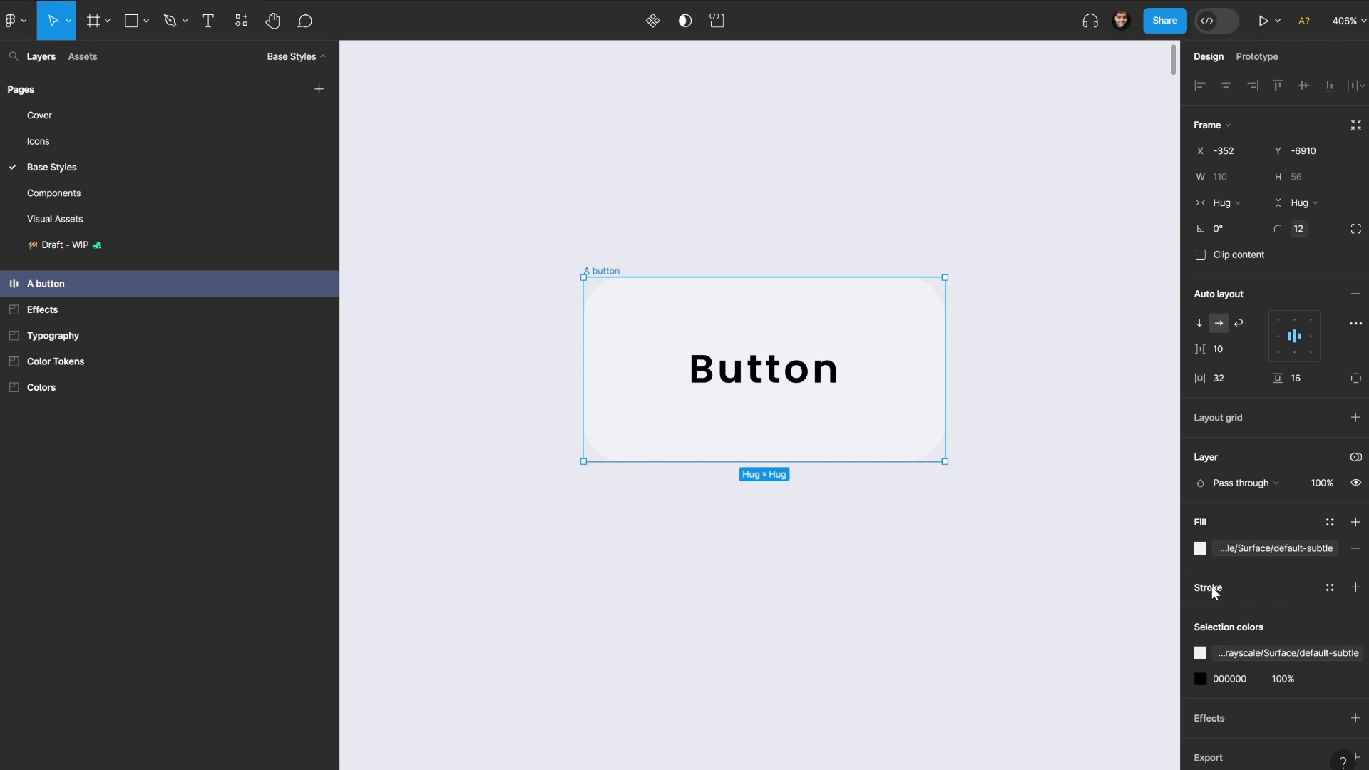
pyautogui.click(1331, 588)
pyautogui.write('grayscale')
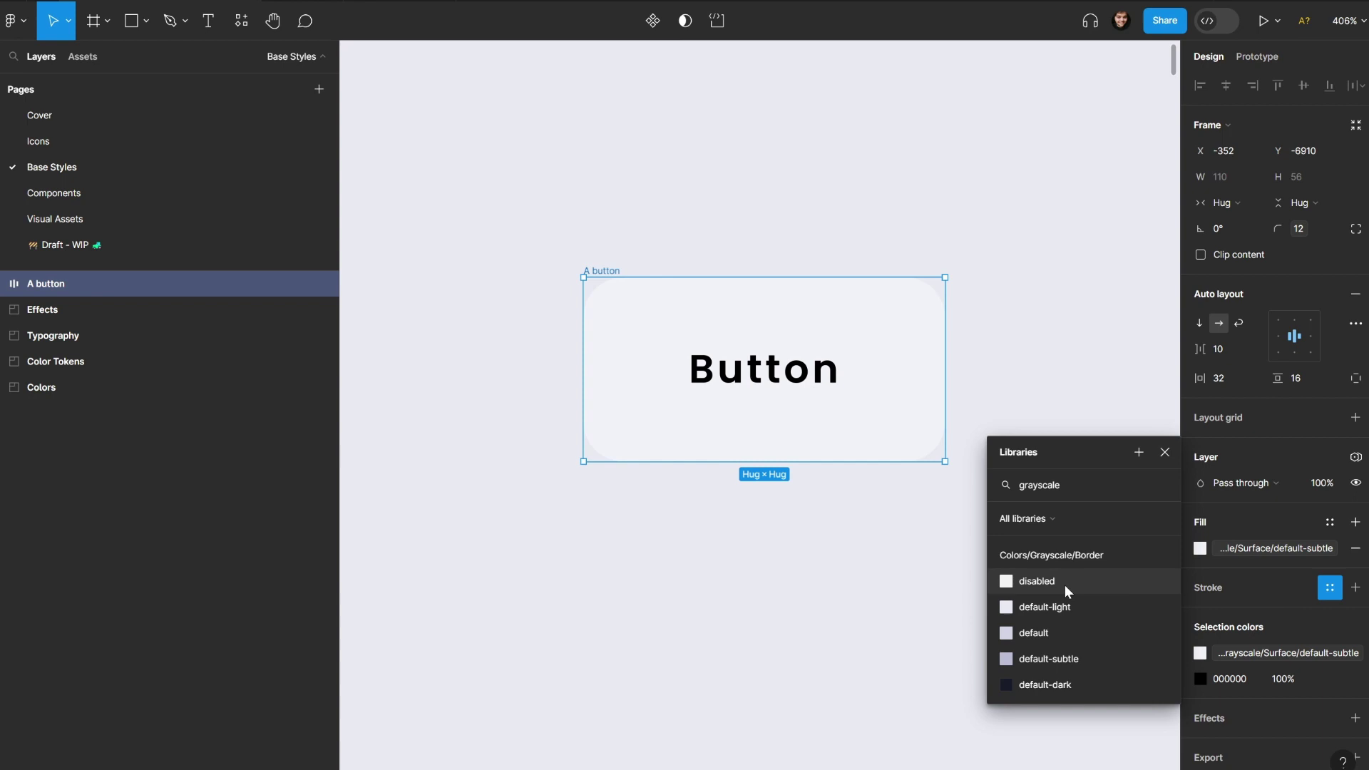
pyautogui.click(1048, 683)
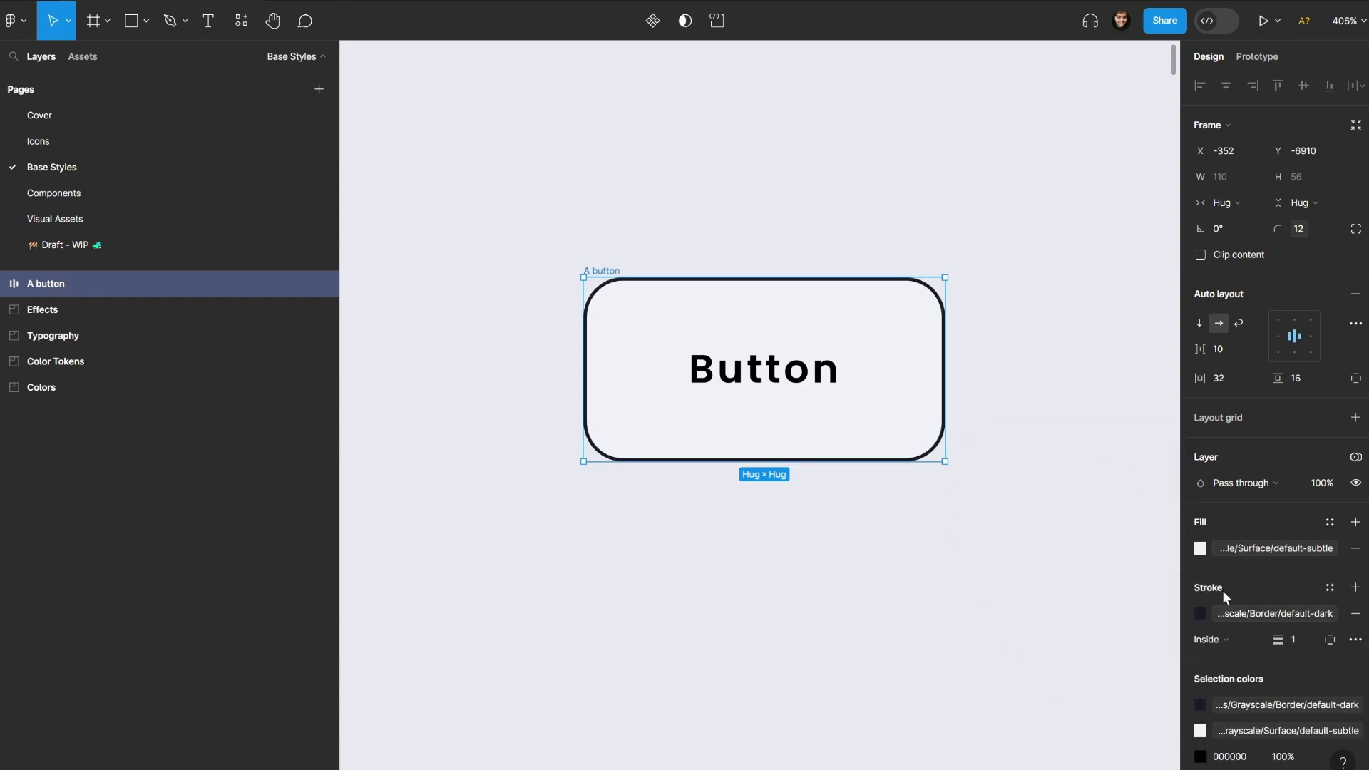
# Step: Apply the Grayscale Text \ Icon title colour to the Button label's text fill
pyautogui.click(792, 384)
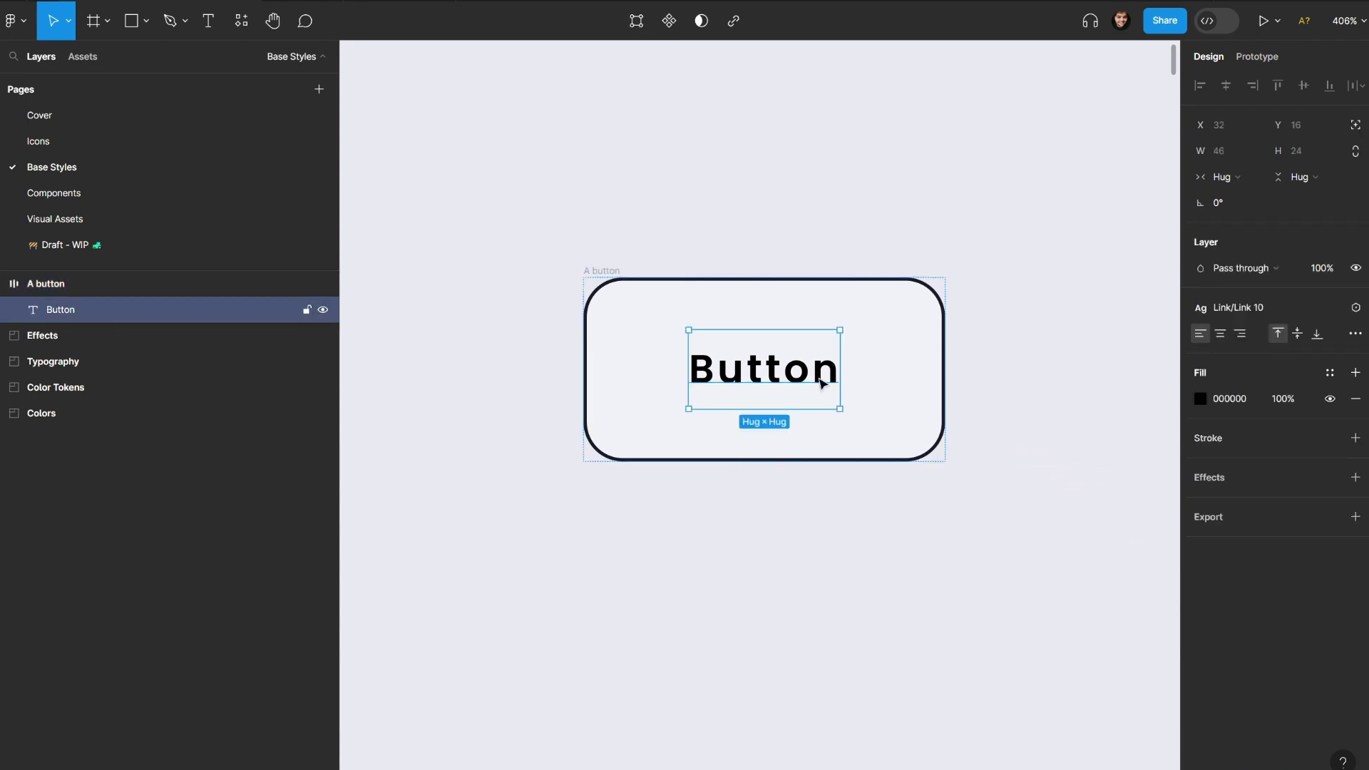
pyautogui.click(1330, 375)
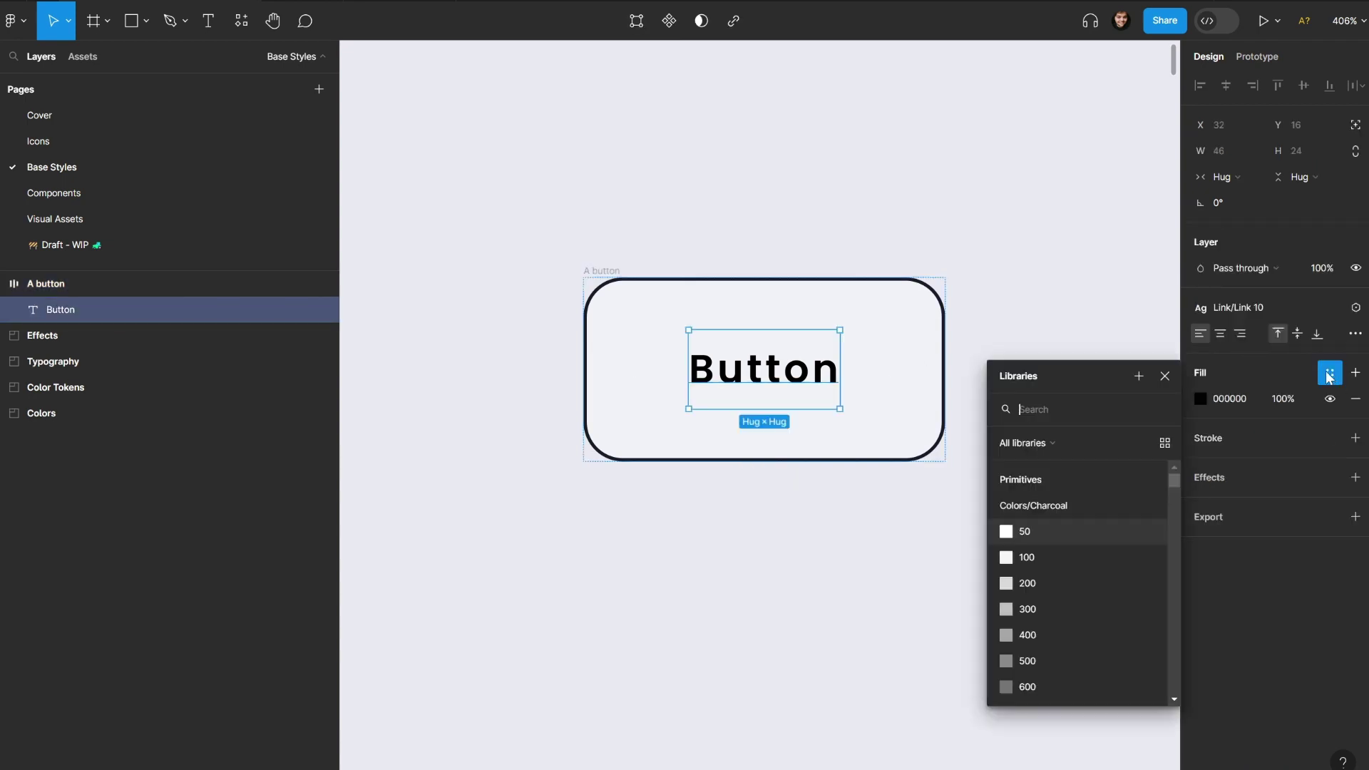
pyautogui.write('grayscale')
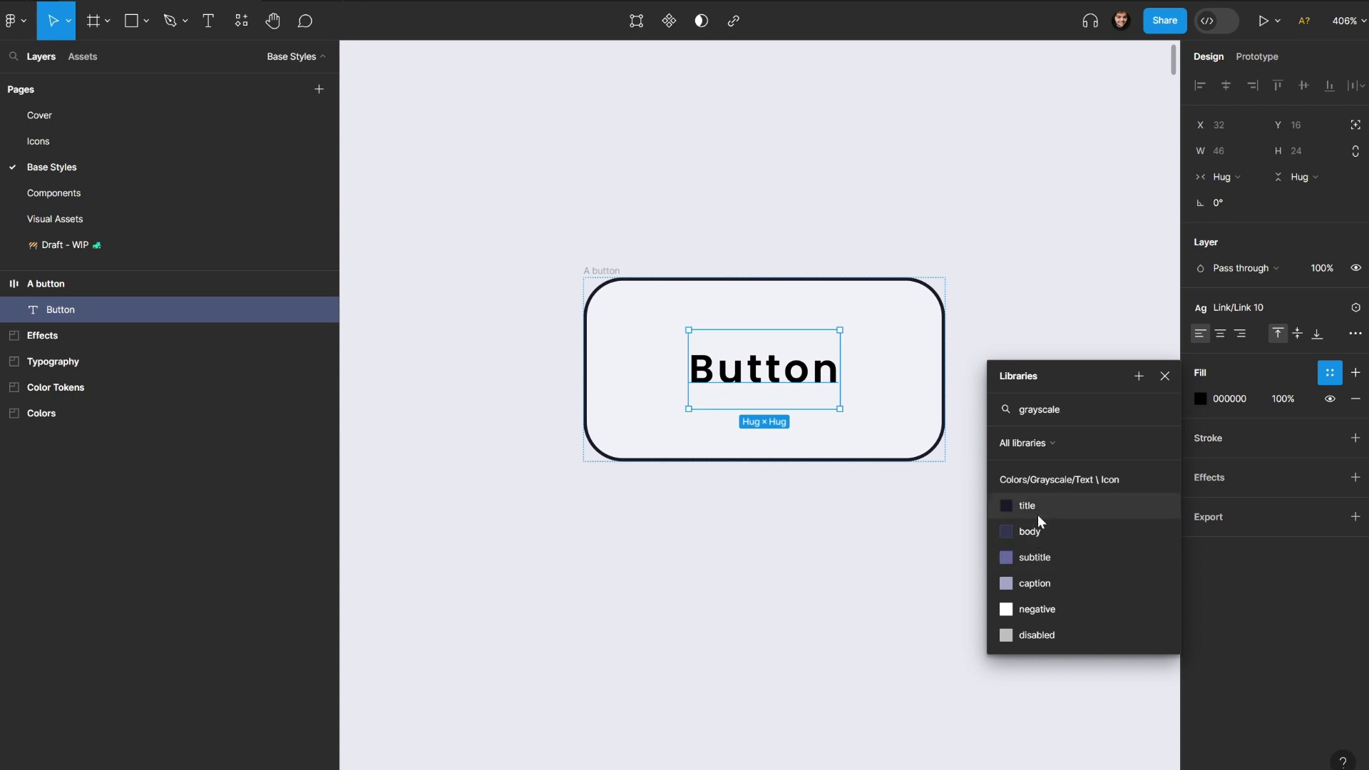
pyautogui.click(1054, 505)
pyautogui.click(1027, 391)
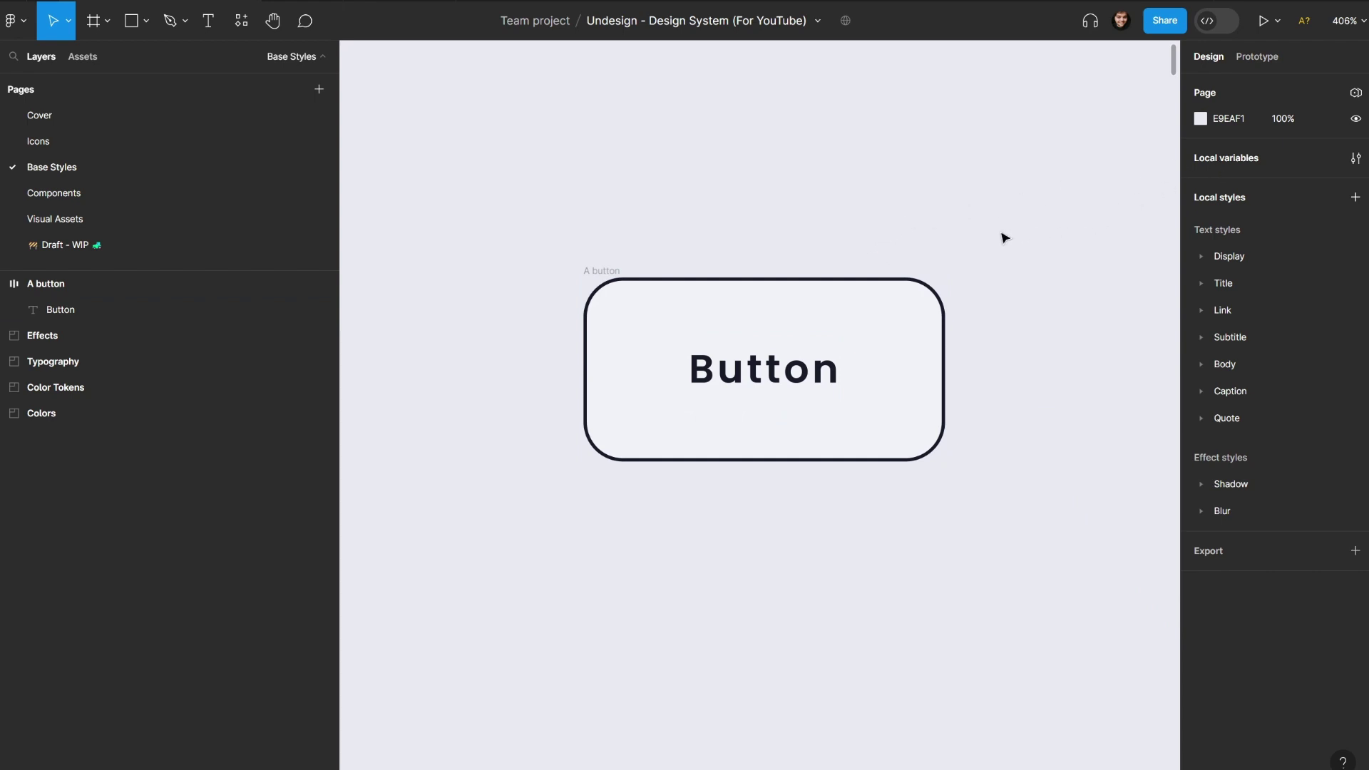
# Step: Remove Width and height and Text content scoping from the Corner Radius xs variable
pyautogui.click(1356, 159)
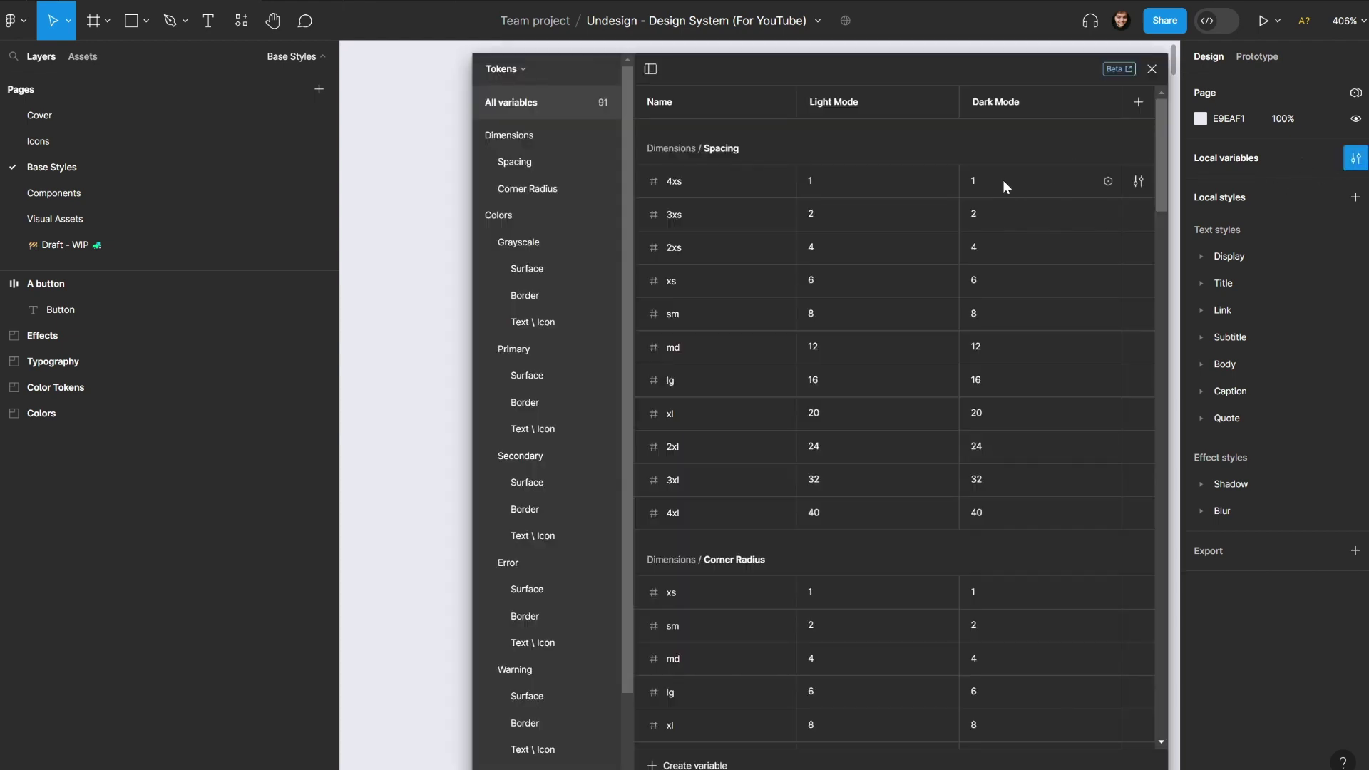
pyautogui.click(515, 139)
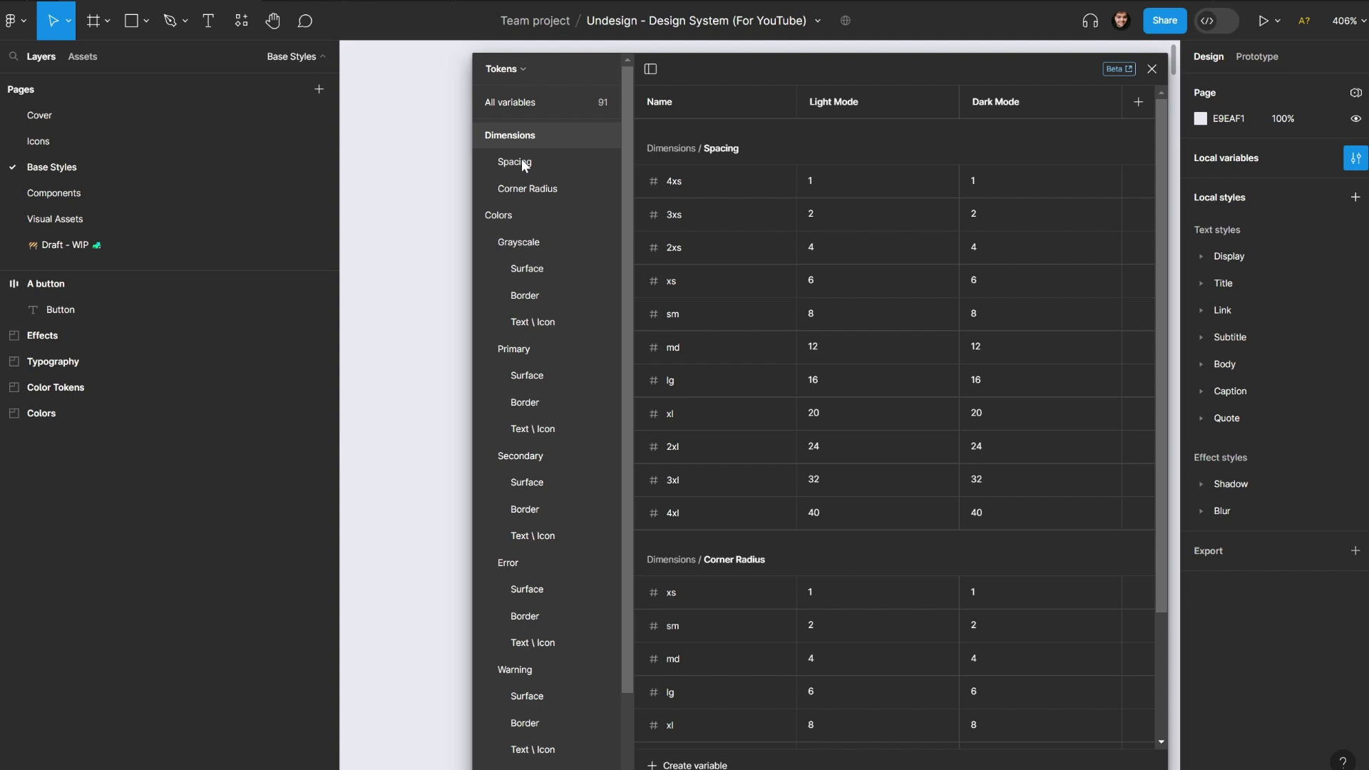
pyautogui.click(523, 162)
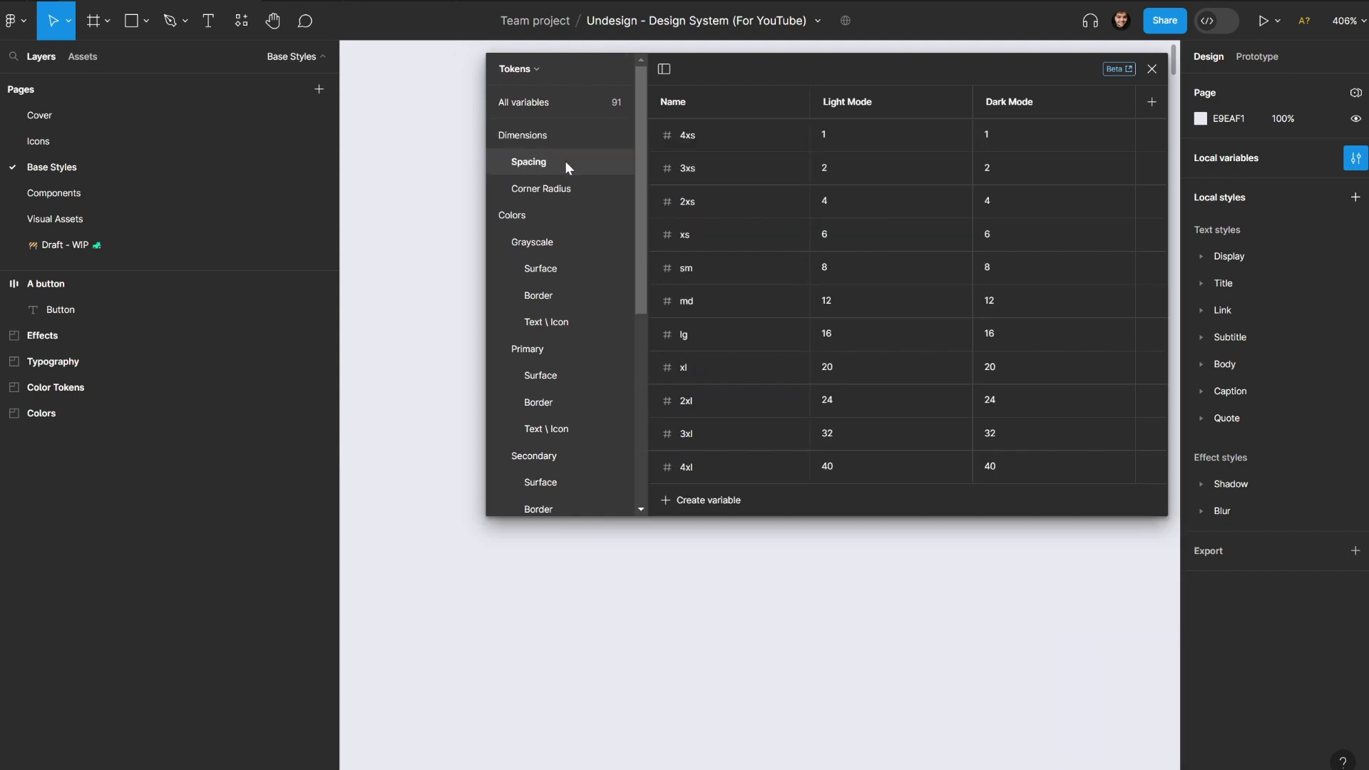
pyautogui.click(541, 189)
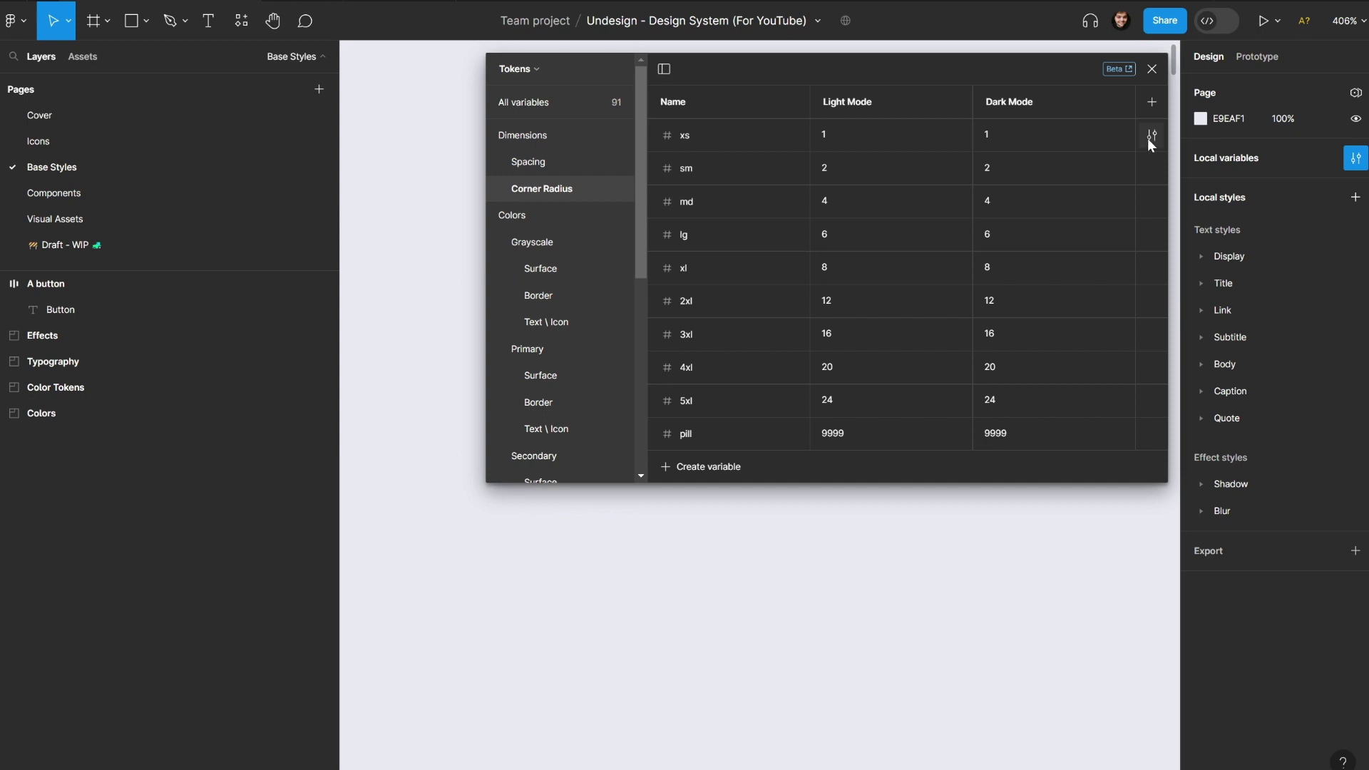
pyautogui.click(1150, 136)
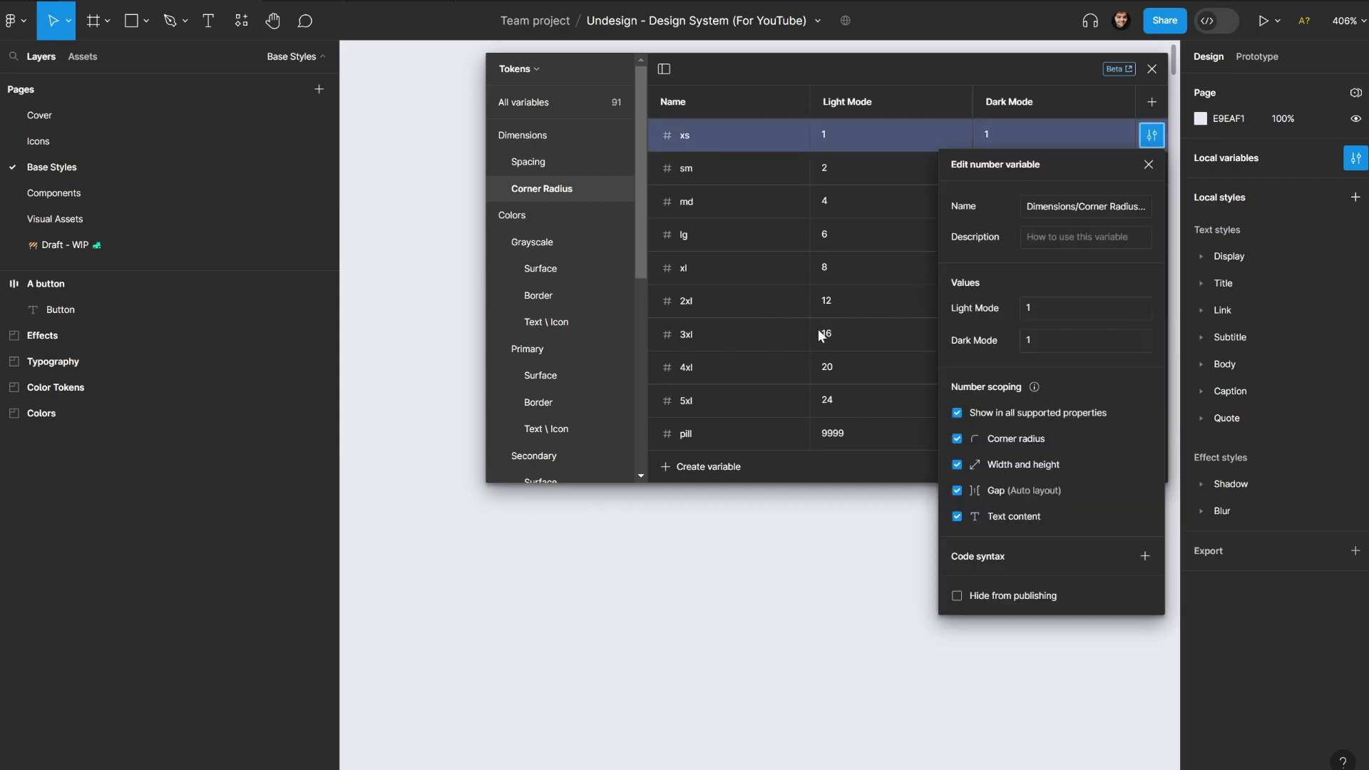
pyautogui.click(956, 465)
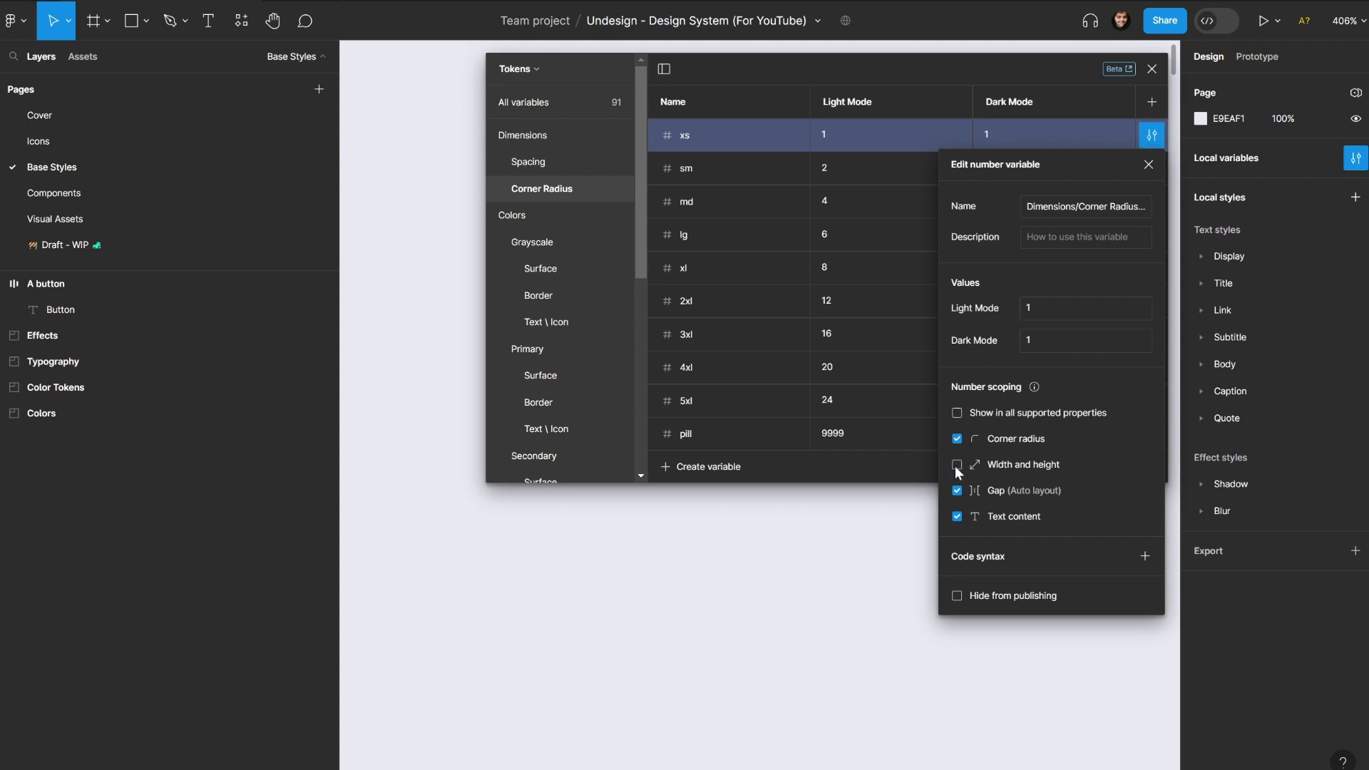
pyautogui.click(956, 517)
pyautogui.click(1148, 165)
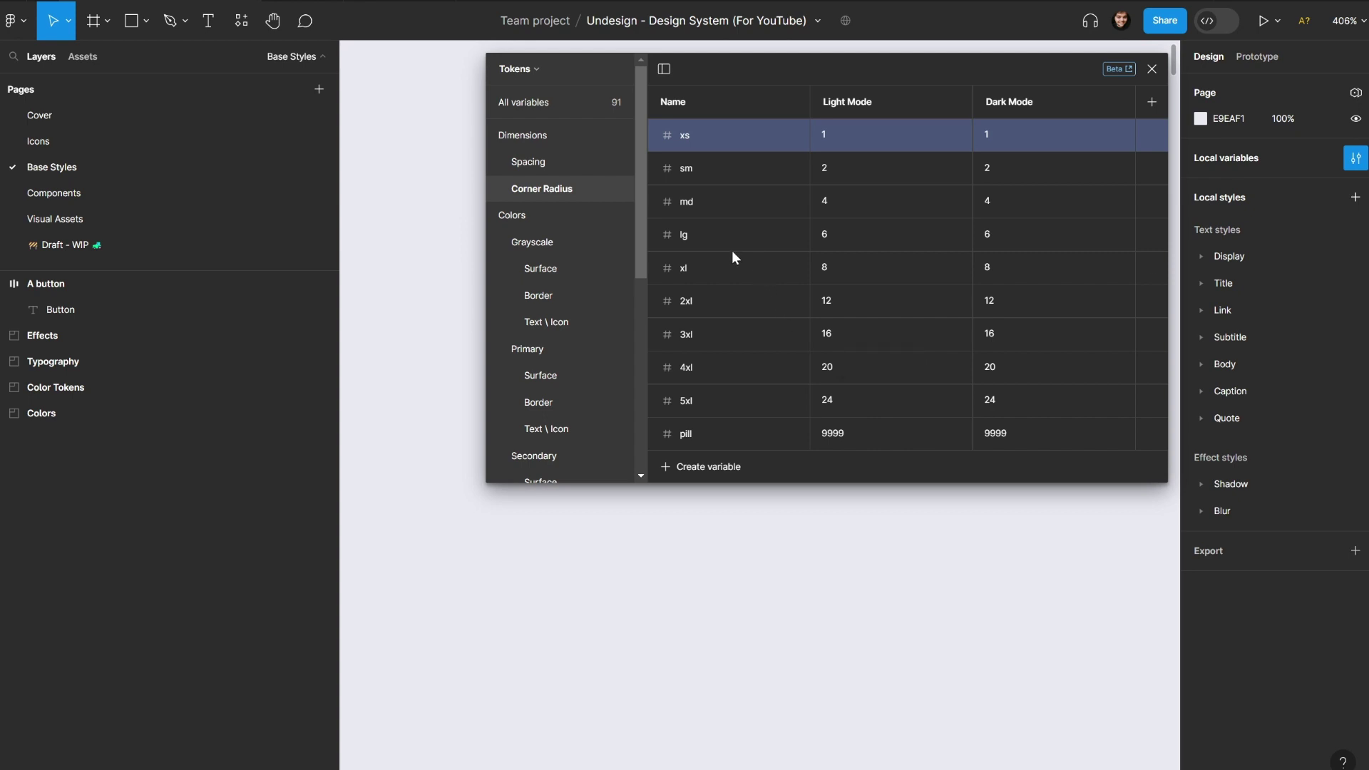
# Step: Remove Corner radius scoping from the Spacing 4xs variable and close the variables window
pyautogui.click(533, 162)
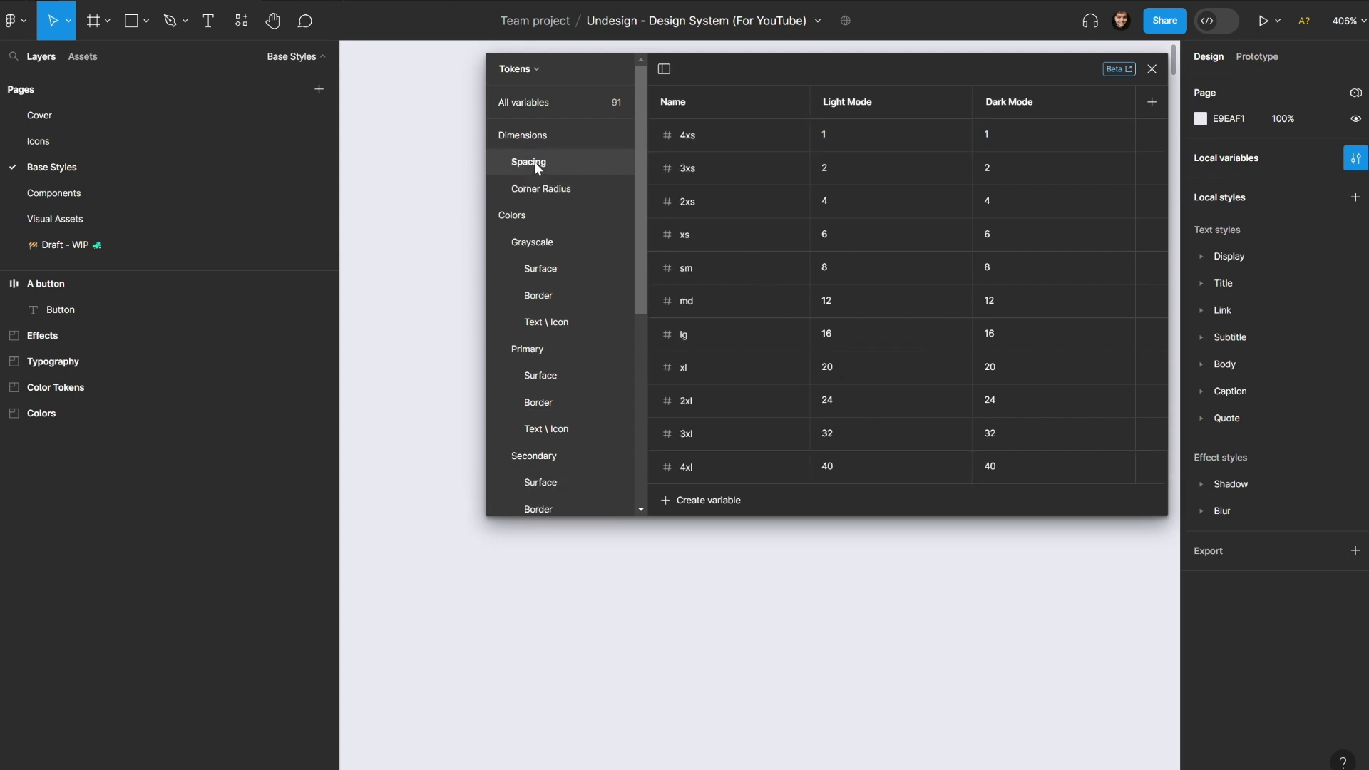
pyautogui.click(1151, 135)
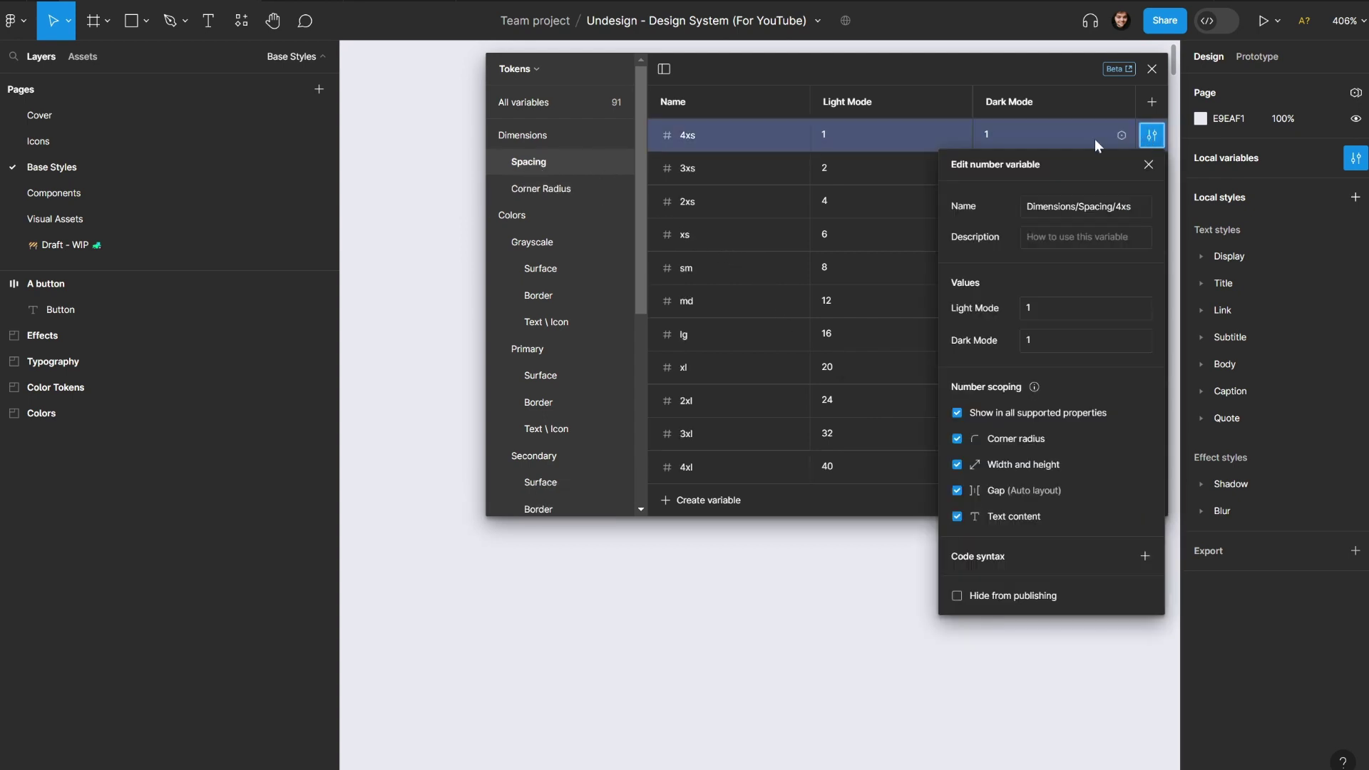
pyautogui.click(957, 440)
pyautogui.click(1151, 68)
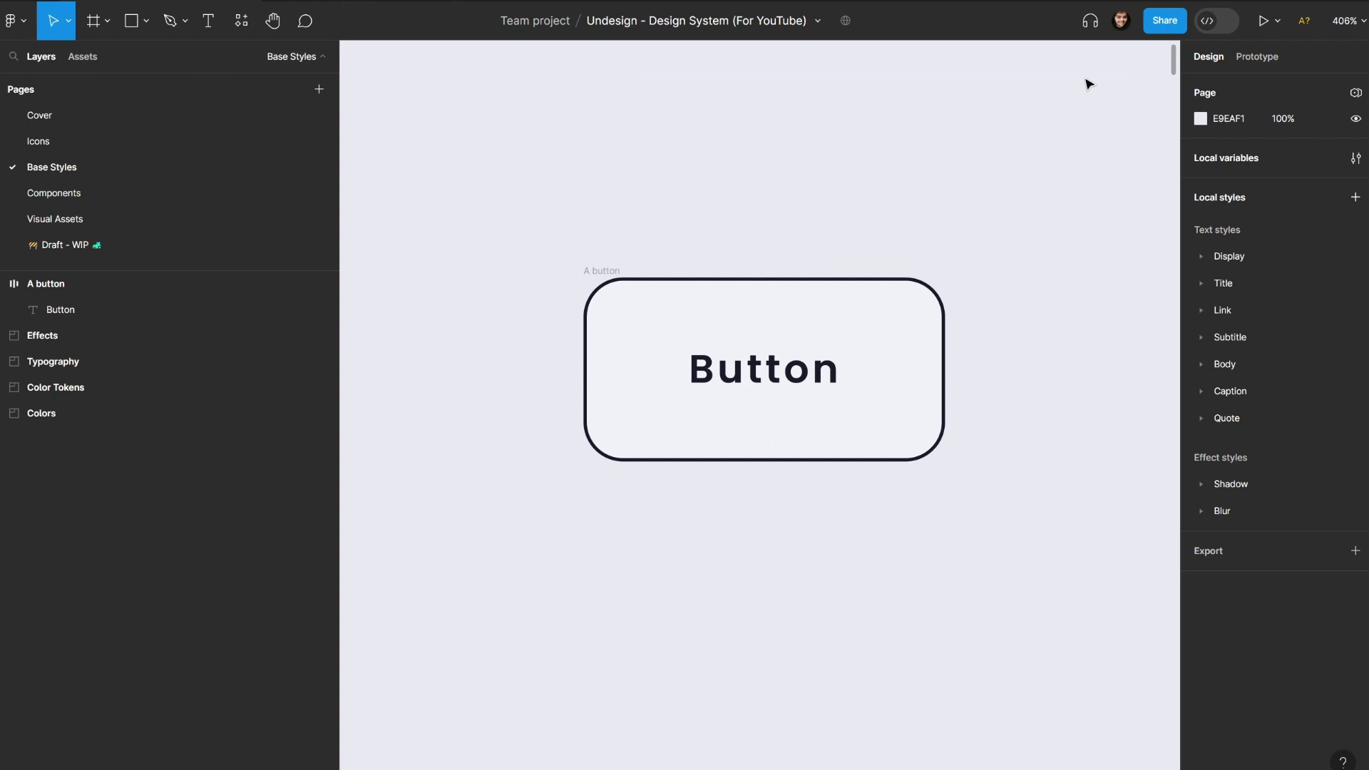
pyautogui.click(625, 276)
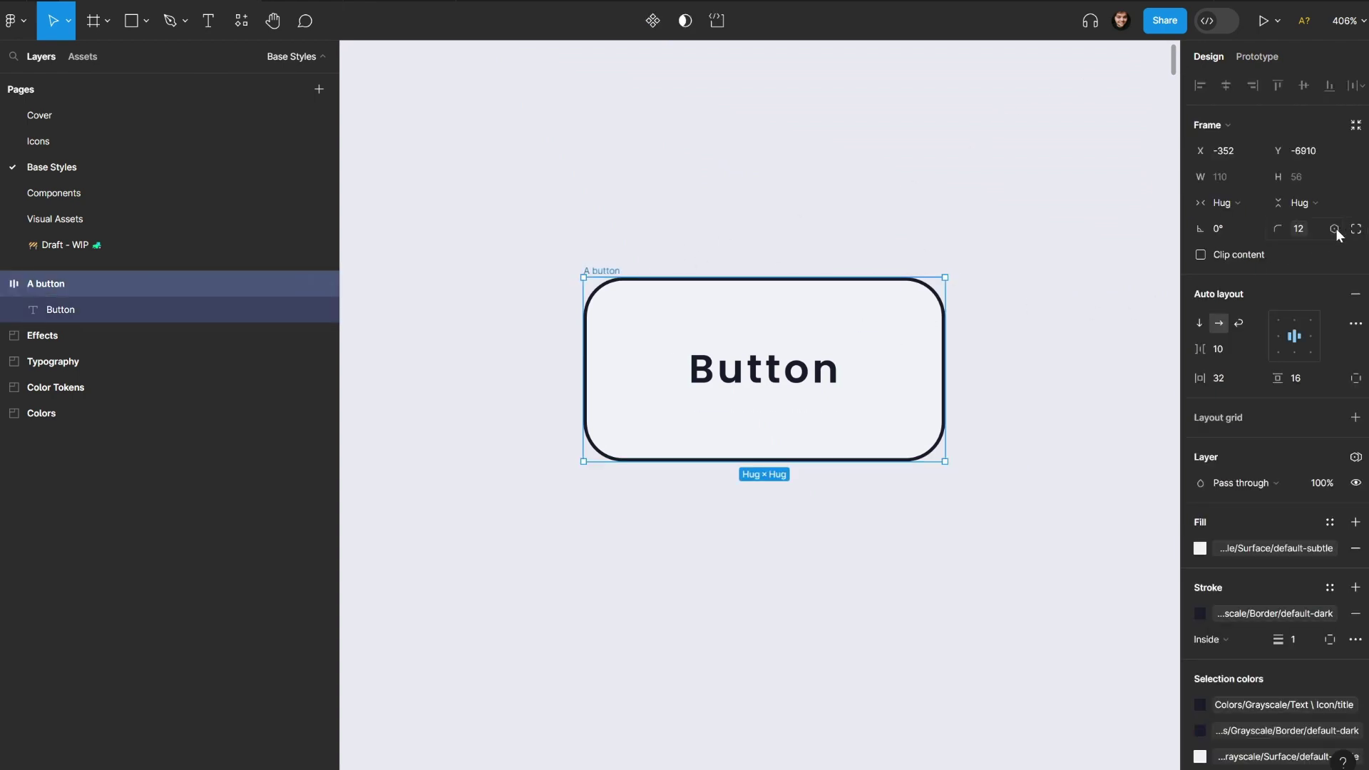
pyautogui.click(1333, 228)
pyautogui.scroll(5, 1256, 352)
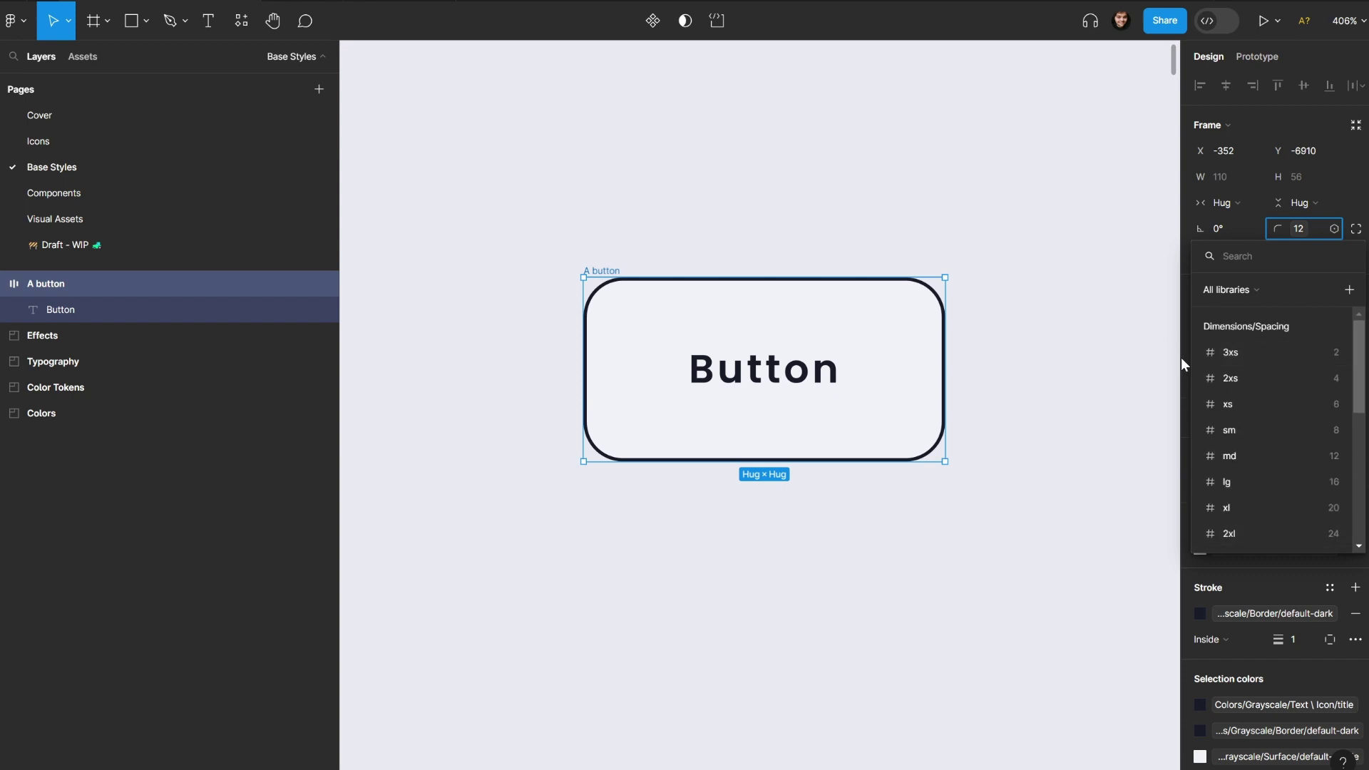
pyautogui.scroll(-3, 1252, 365)
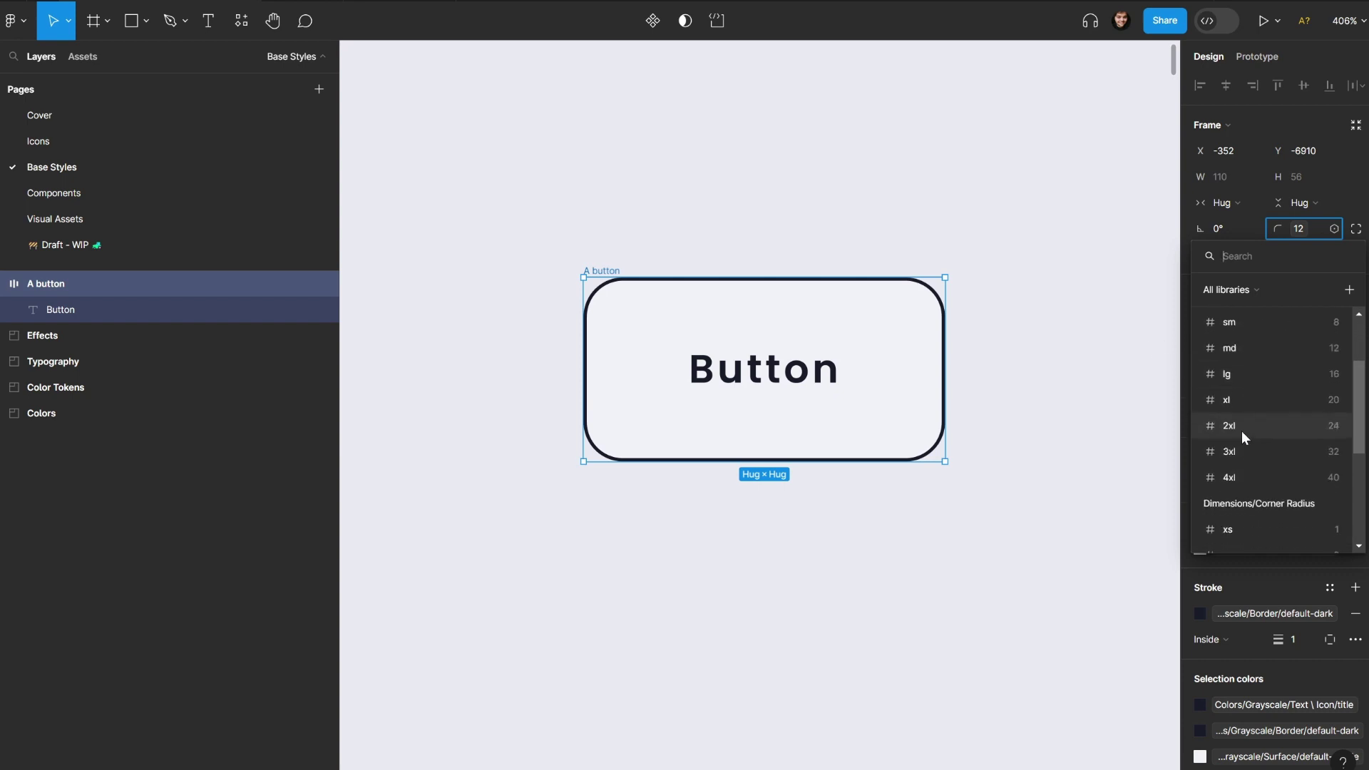
pyautogui.scroll(3, 1239, 439)
pyautogui.scroll(-1, 1249, 405)
pyautogui.scroll(1, 1240, 392)
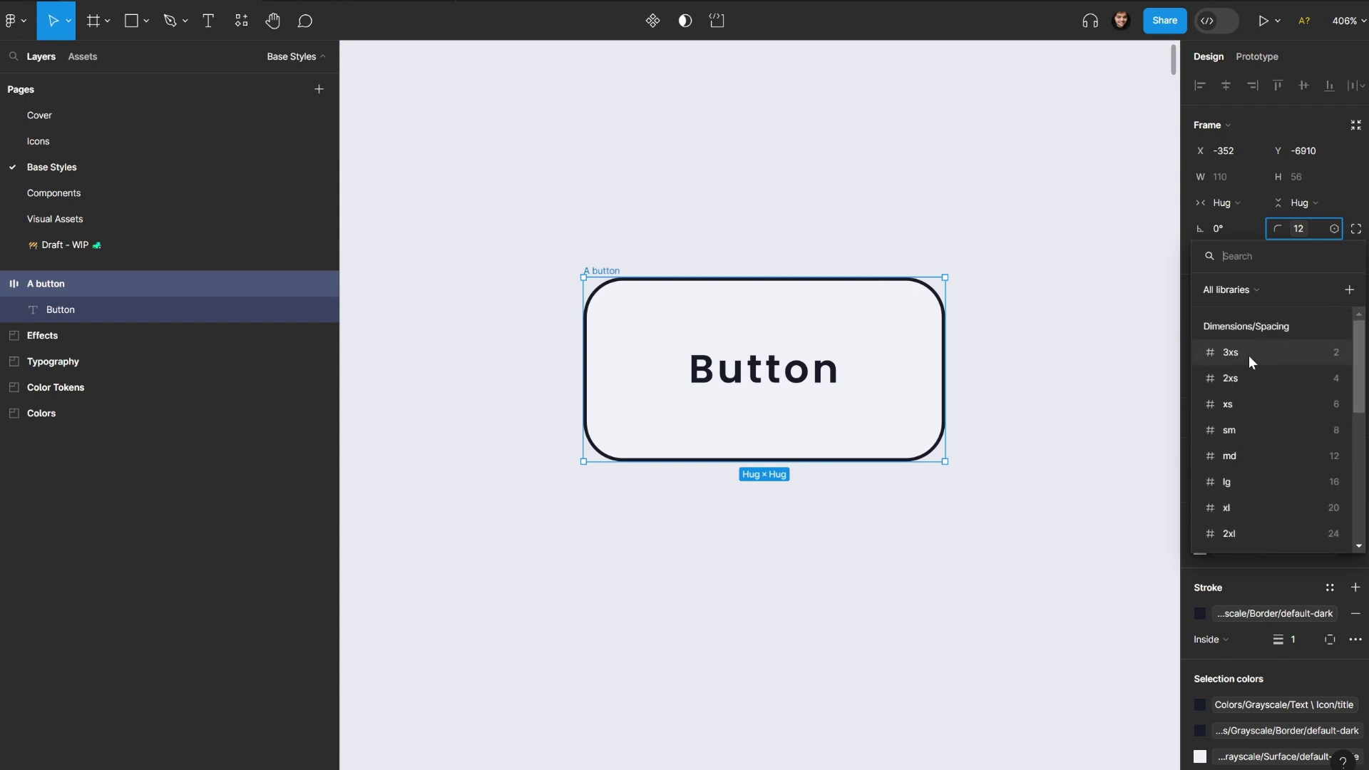
pyautogui.scroll(-2, 1240, 399)
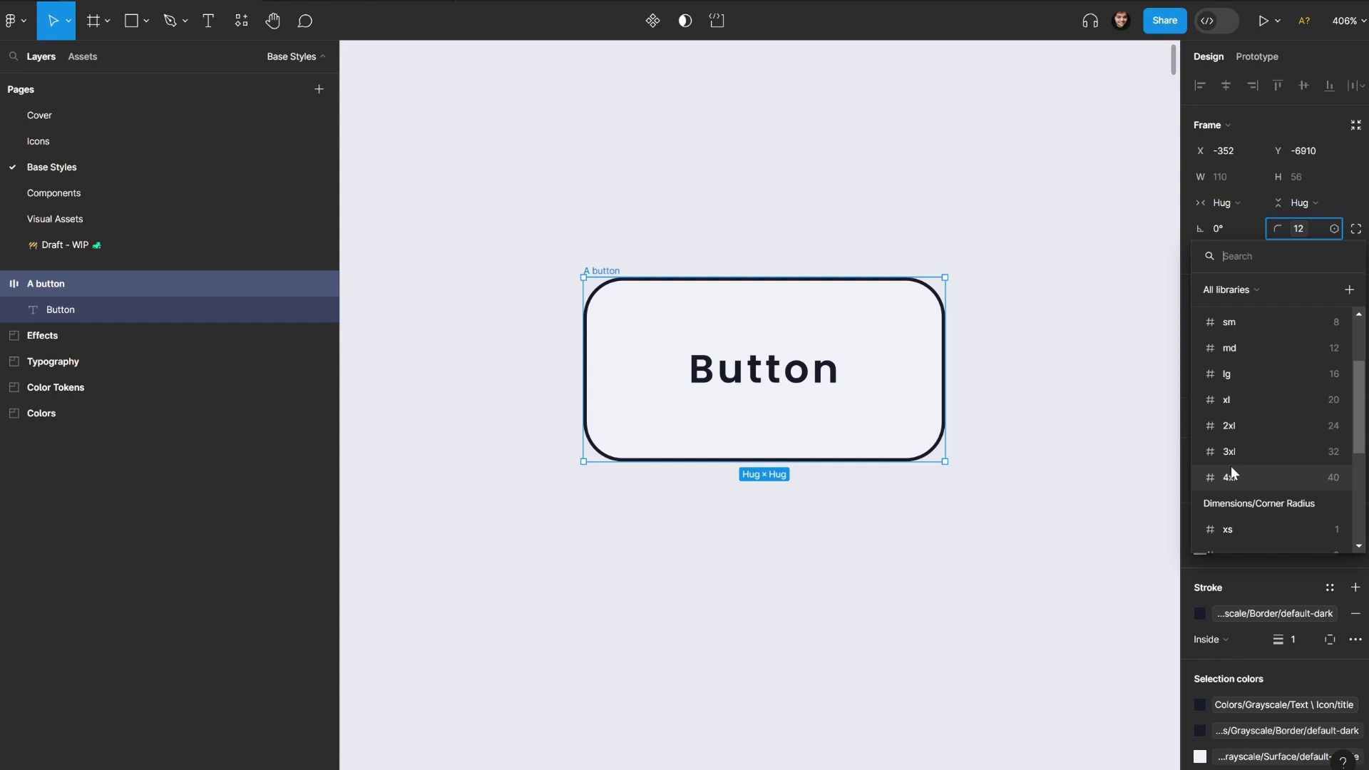
pyautogui.scroll(-2, 1246, 417)
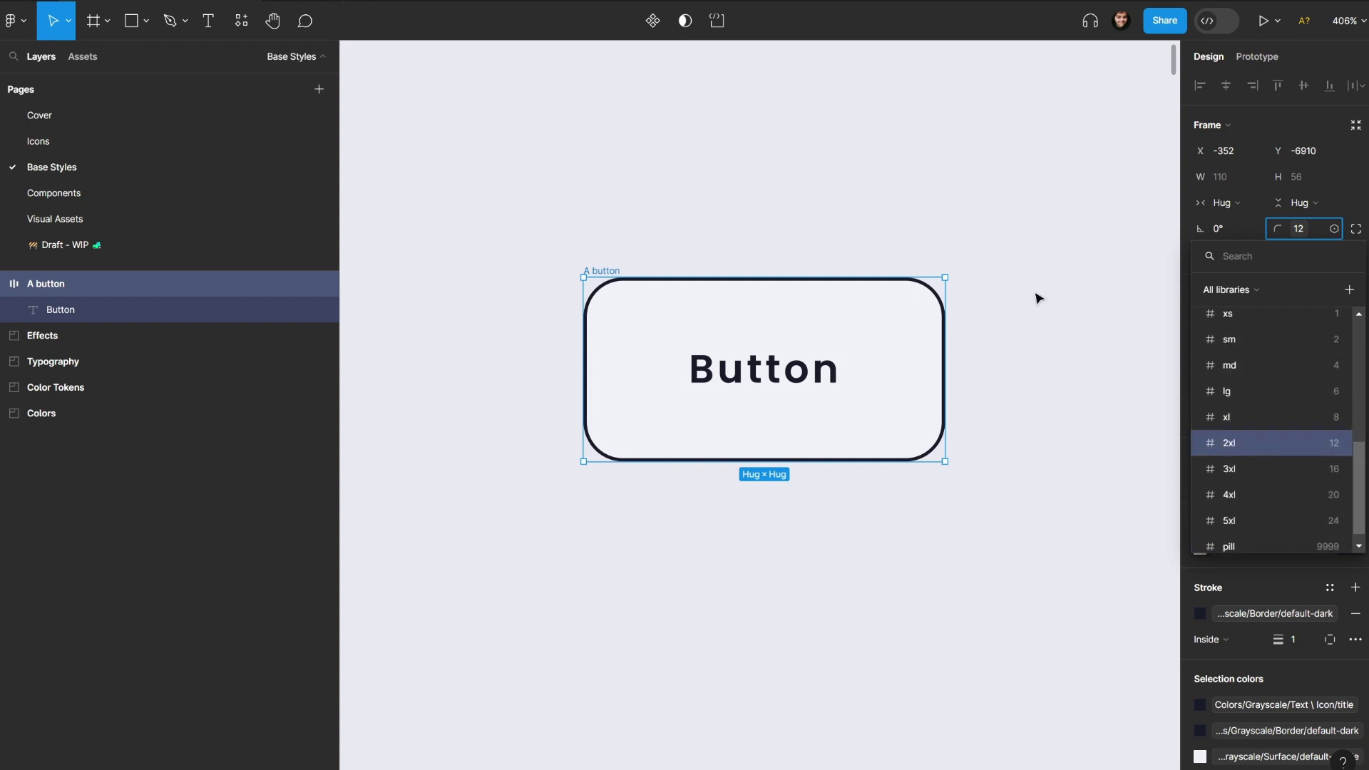
pyautogui.click(927, 273)
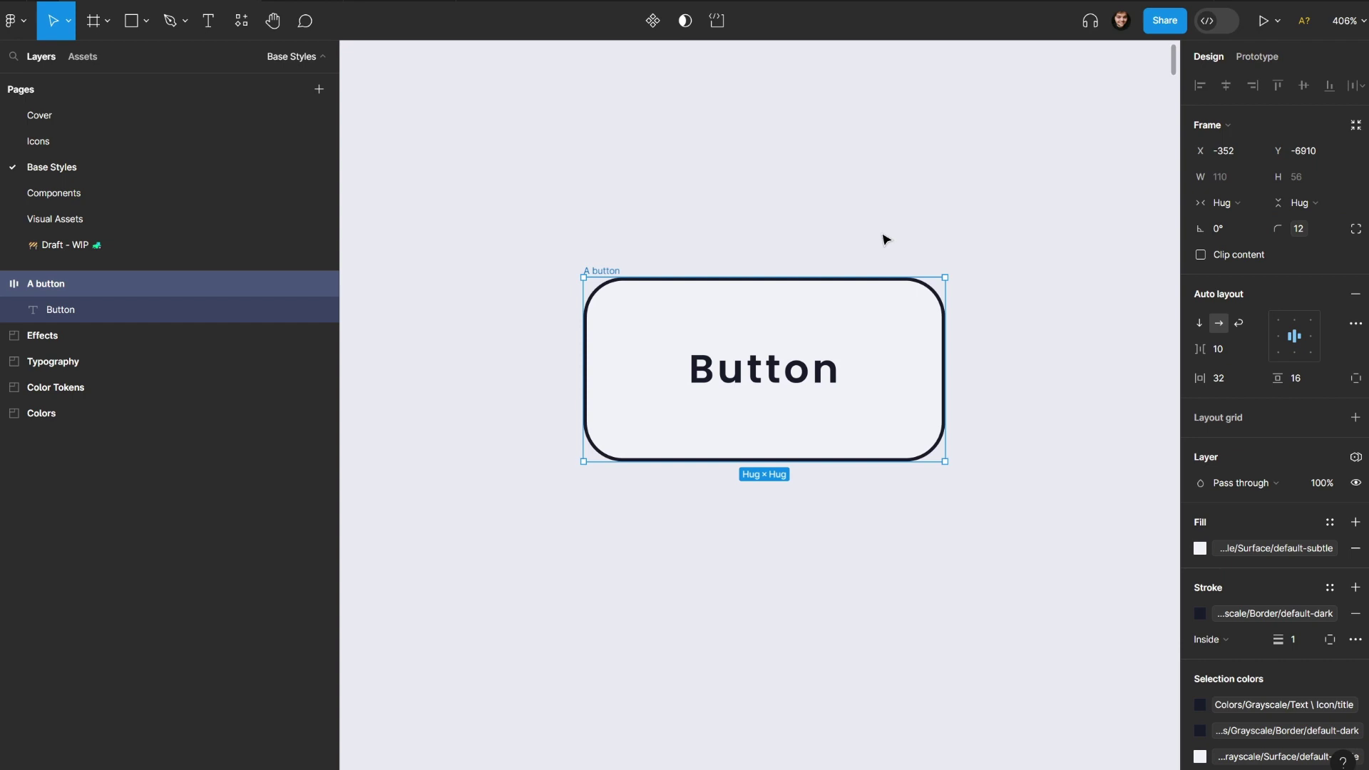